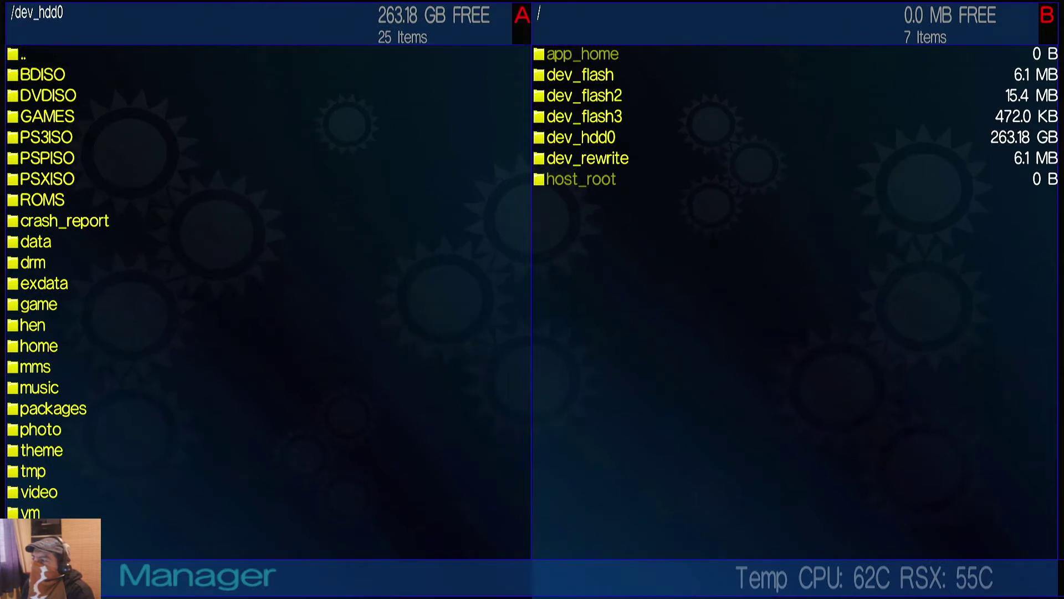
Step: Open the GAMES folder in /dev_hdd0 to check its contents, and go back to the parent folder
{"action": "key", "text": "Down"}
{"action": "key", "text": "Down"}
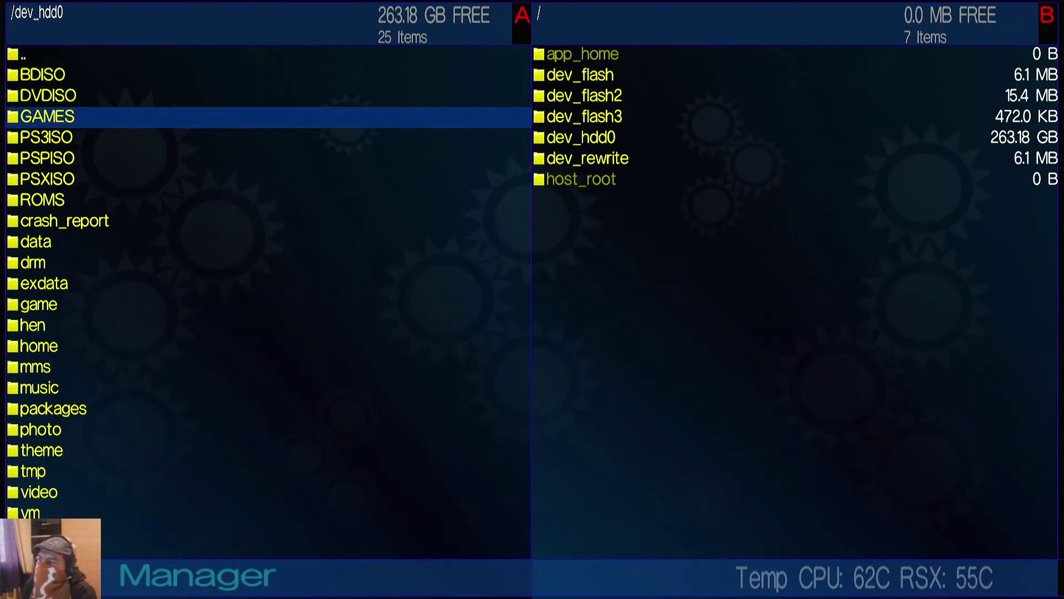
{"action": "key", "text": "Return"}
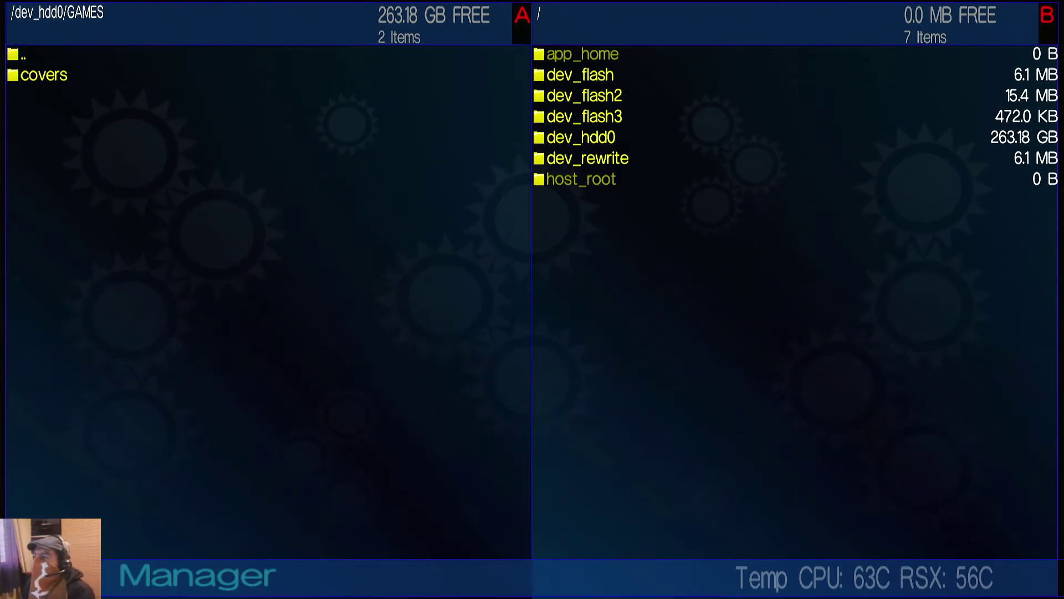
{"action": "key", "text": "Return"}
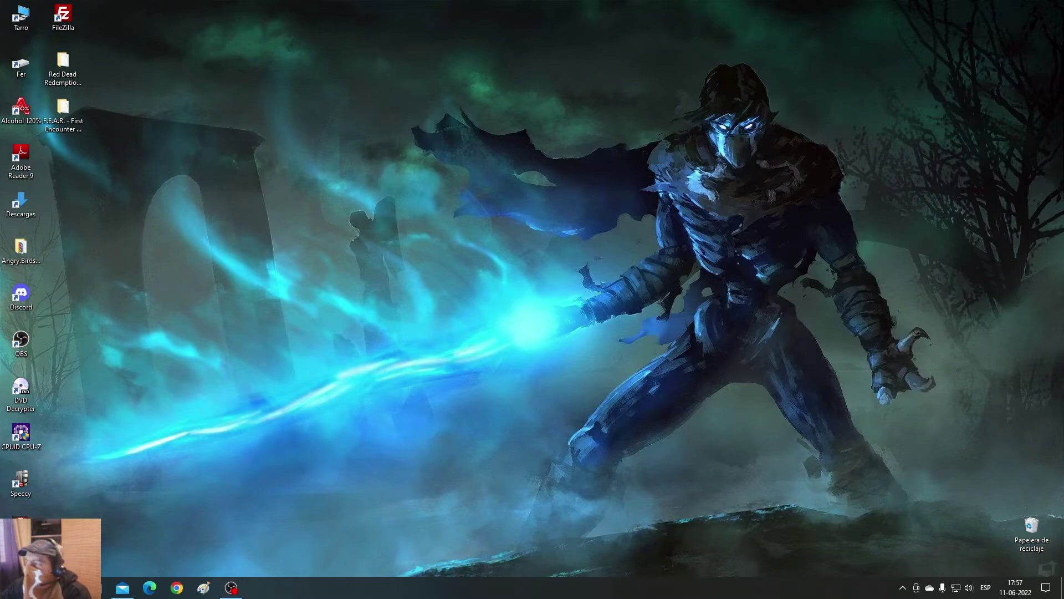
Step: On the PC, open a File Explorer window and connect to the console at ftp://192.168.18.32/
{"action": "key", "text": "super+e"}
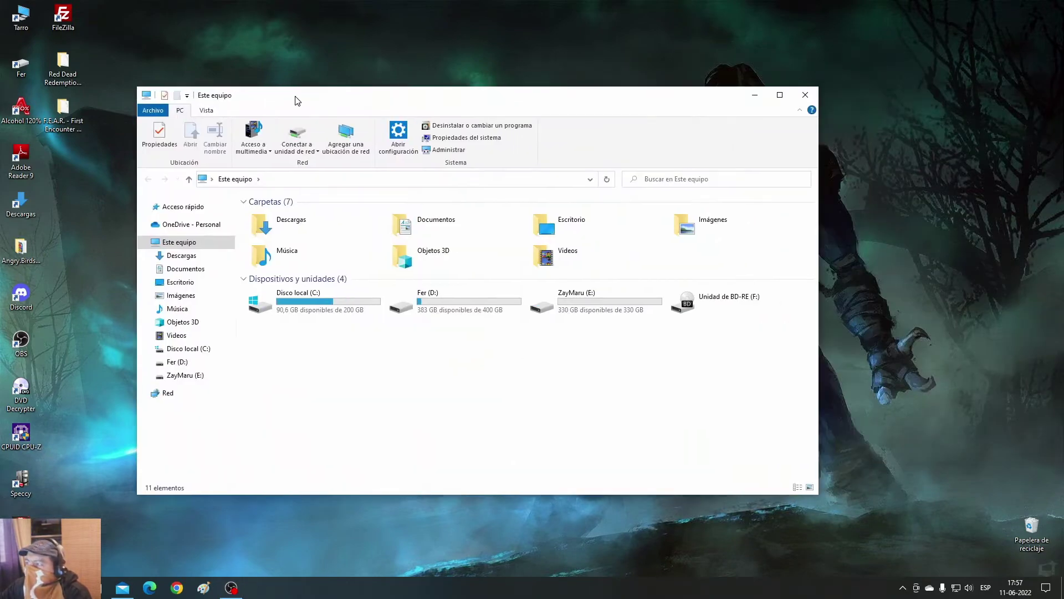
{"action": "left_click_drag", "start_coordinate": [294, 100], "coordinate": [268, 95]}
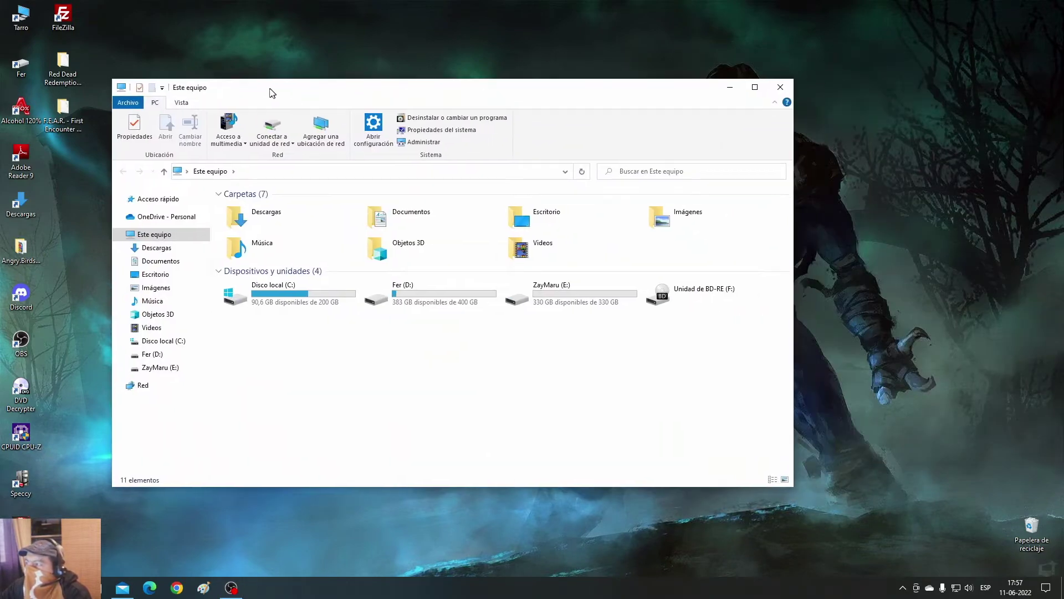
{"action": "left_click", "coordinate": [255, 172]}
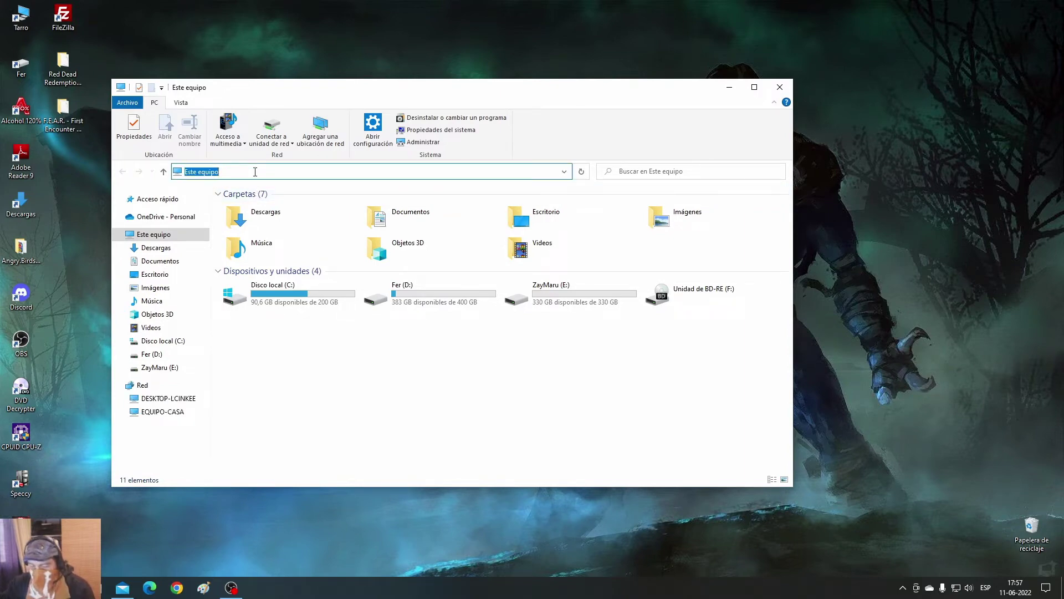
{"action": "type", "text": "ftp"}
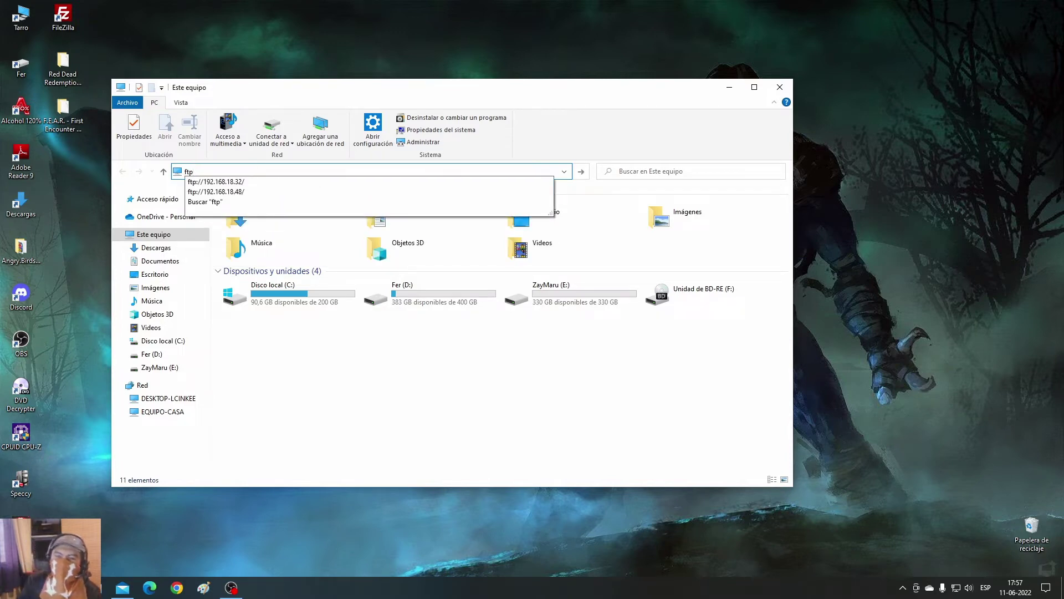
{"action": "key", "text": "Down"}
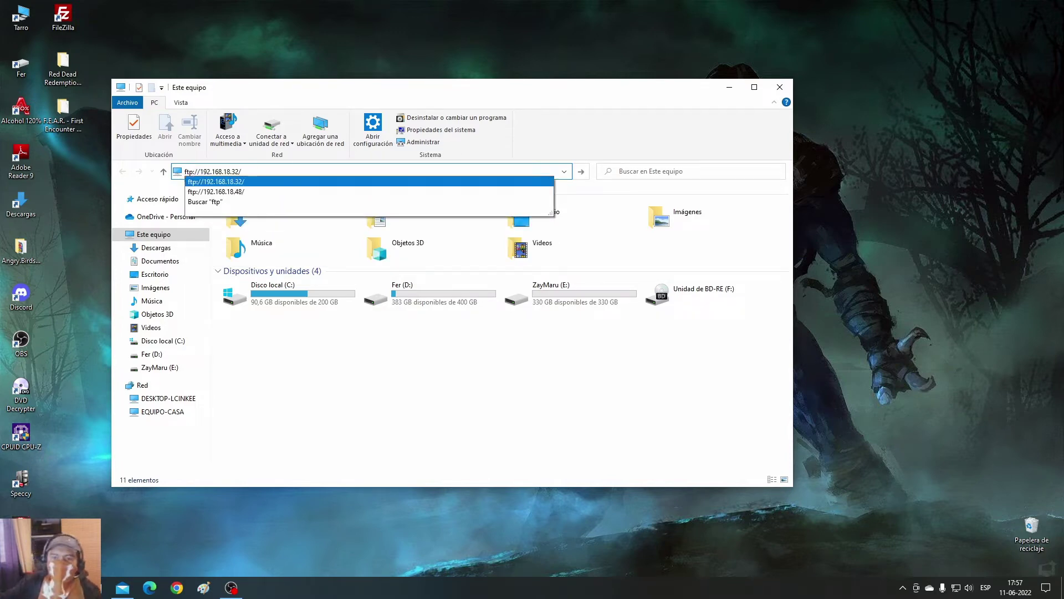
{"action": "key", "text": "Return"}
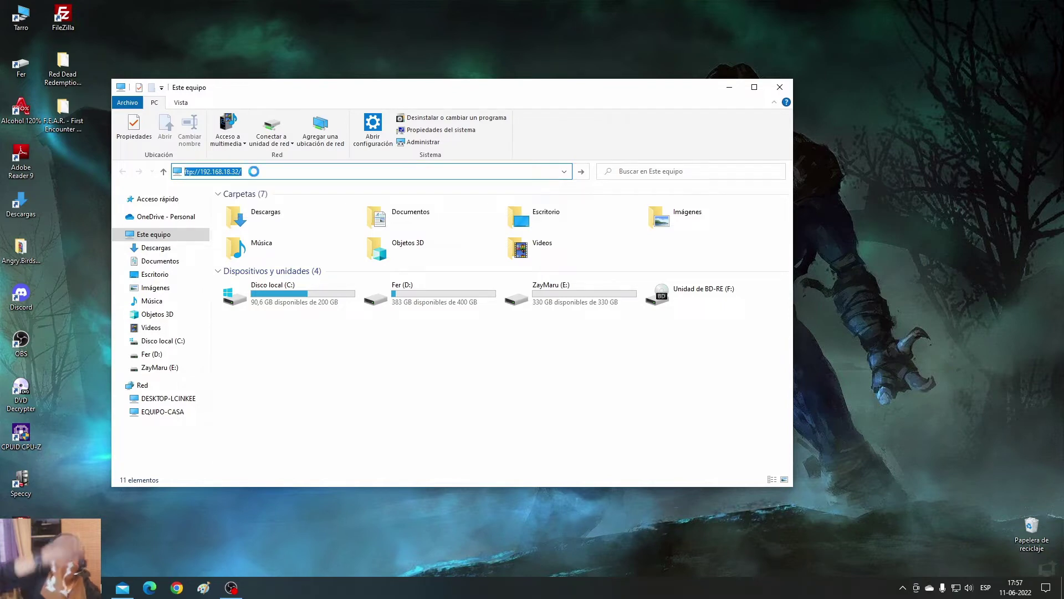
{"action": "key", "text": "XF86AudioRaiseVolume"}
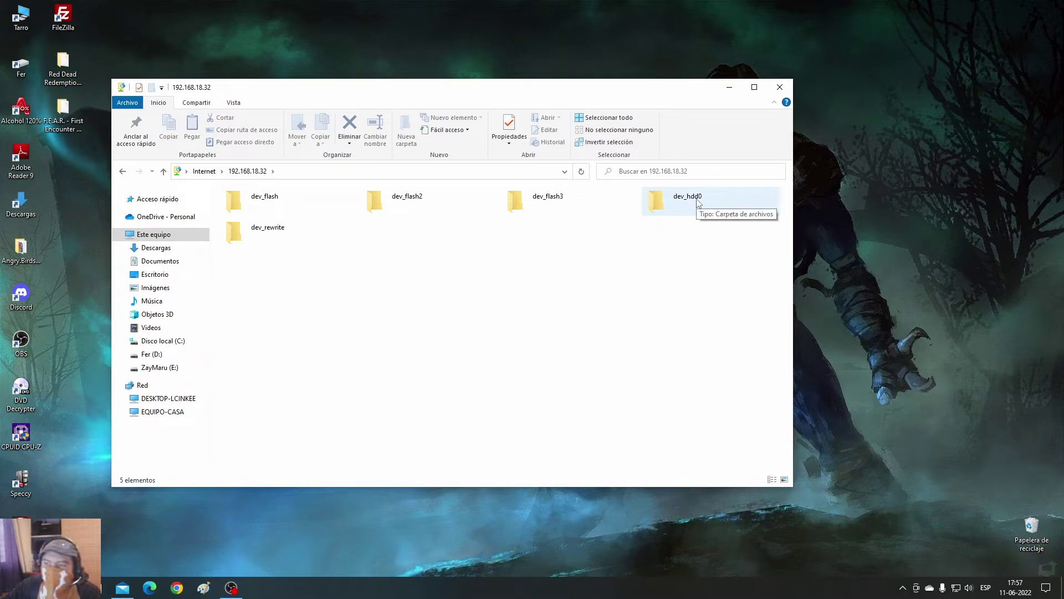
Step: Copy the desktop folder "F.E.A.R. - First Encounter Assault Recon (USA)" into dev_hdd0/GAMES on the FTP server
{"action": "left_click", "coordinate": [698, 203]}
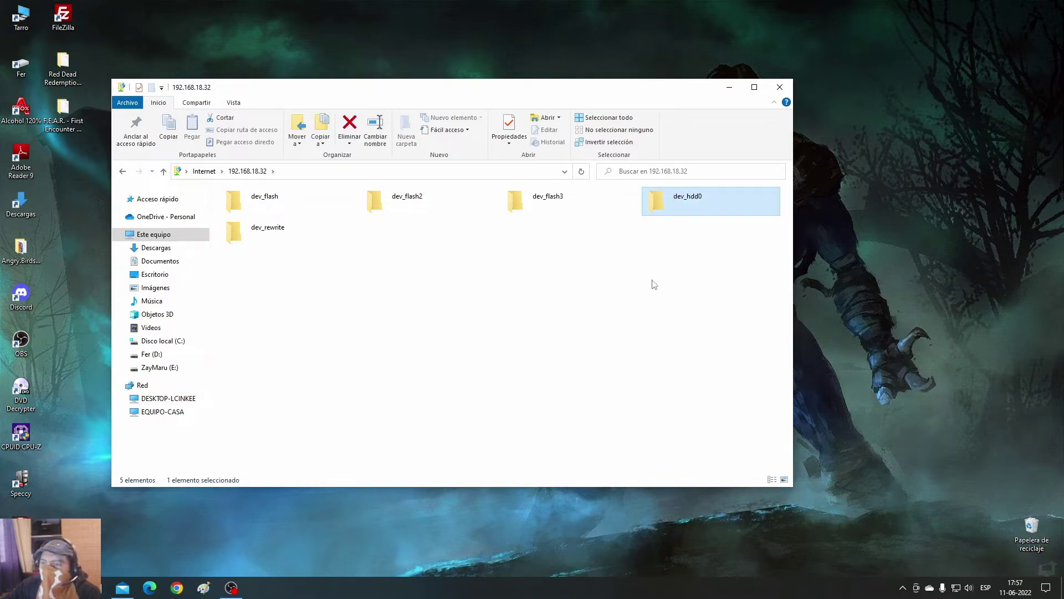
{"action": "double_click", "coordinate": [678, 211]}
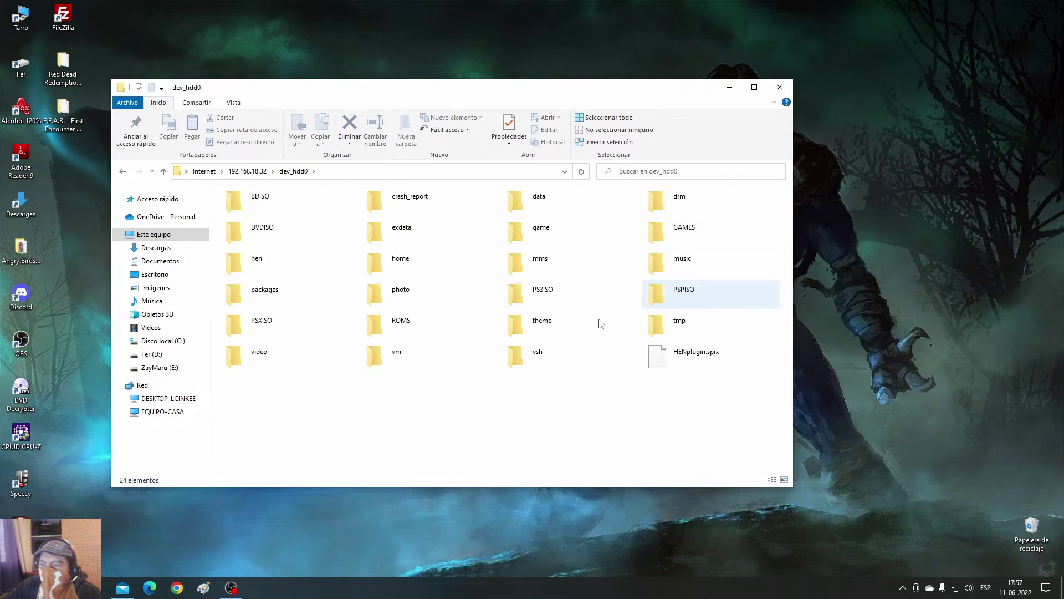
{"action": "left_click", "coordinate": [707, 233]}
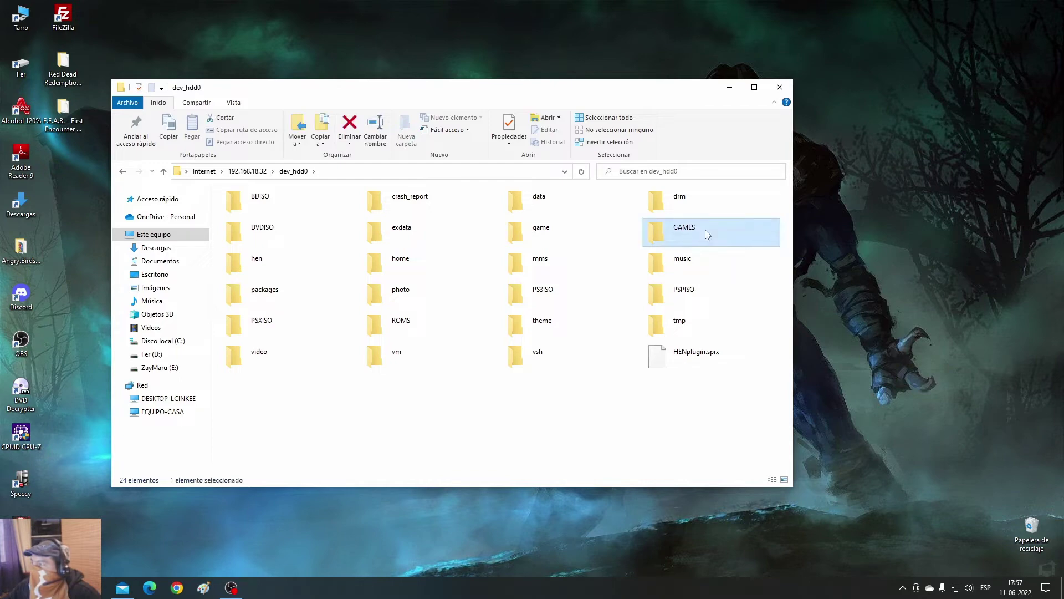
{"action": "double_click", "coordinate": [673, 237]}
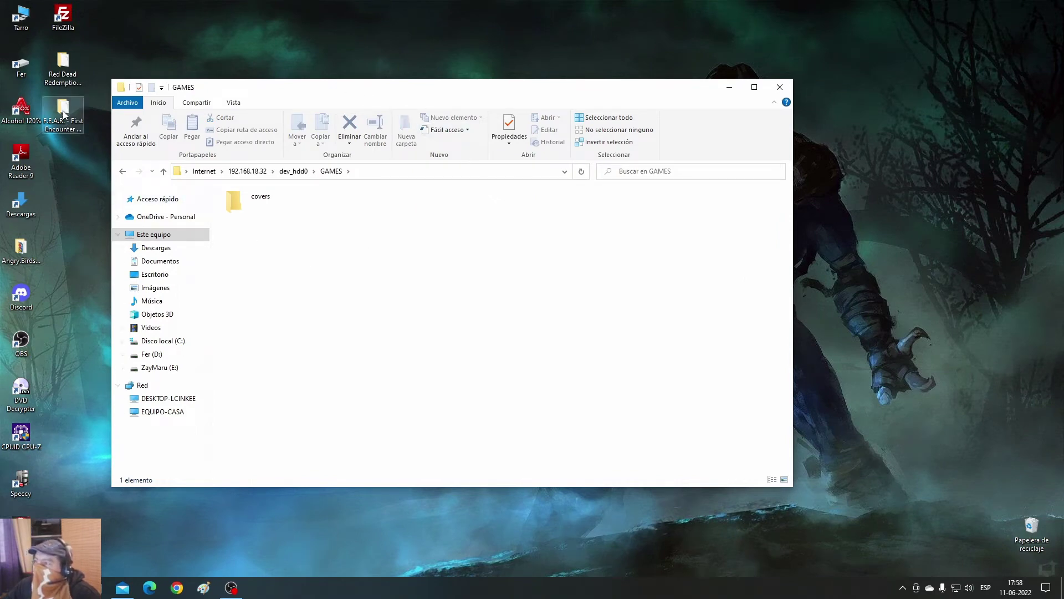
{"action": "left_click", "coordinate": [61, 129]}
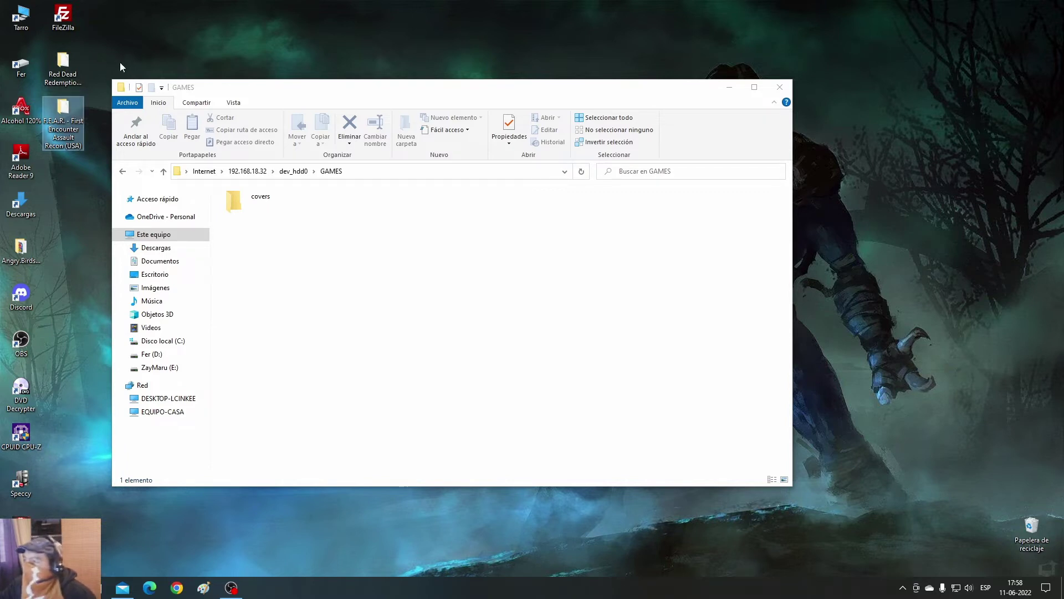
{"action": "left_click_drag", "start_coordinate": [63, 125], "coordinate": [351, 241]}
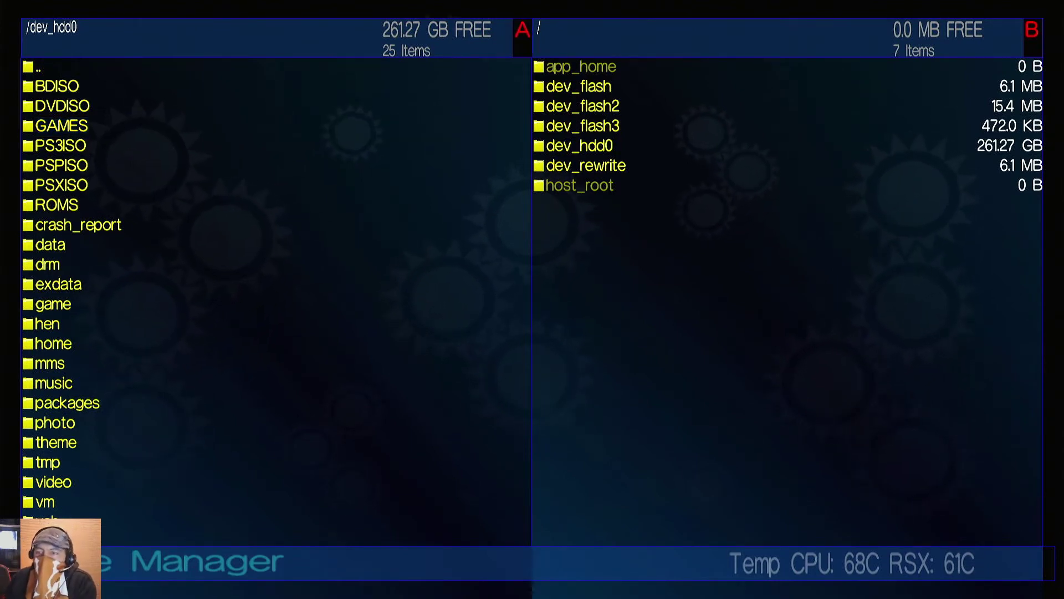
Step: Switch to the console's File Manager and check the /dev_hdd0/GAMES folder for the transferred F.E.A.R. game
{"action": "key", "text": "Return"}
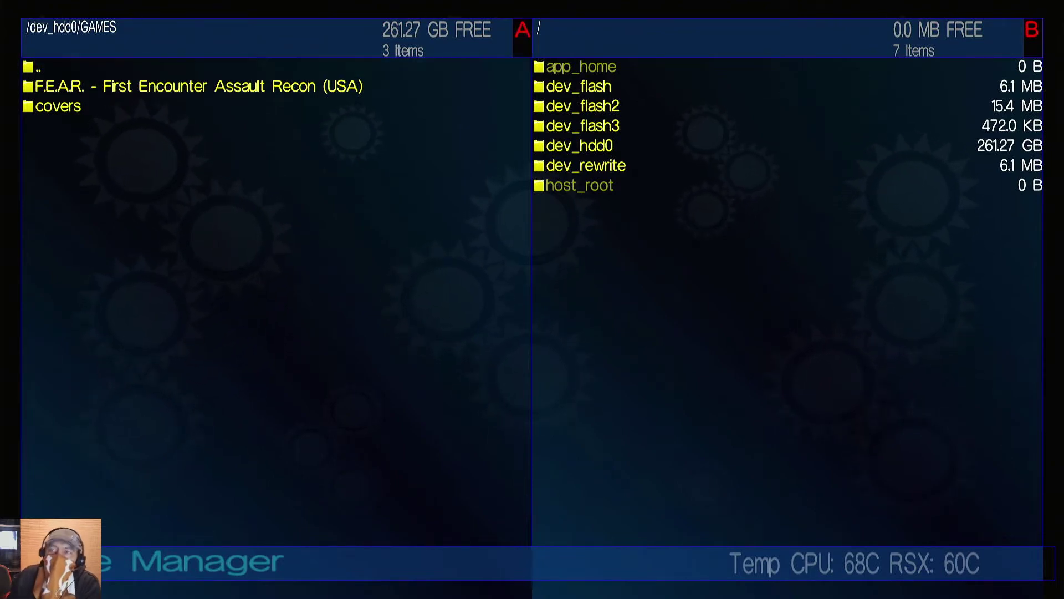
{"action": "key", "text": "Down"}
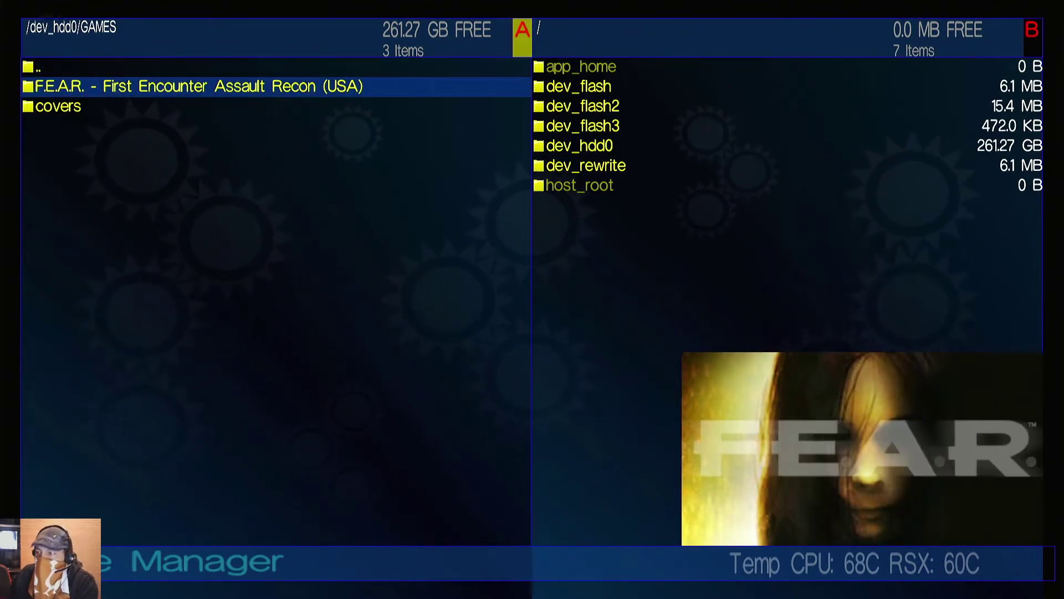
{"action": "key", "text": "Down"}
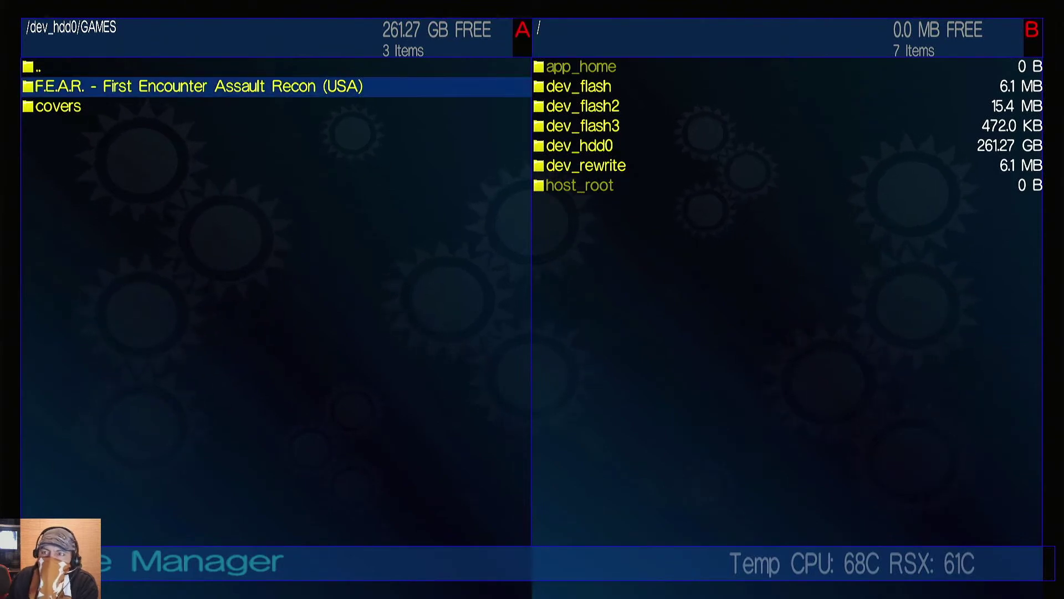
{"action": "key", "text": "Down"}
{"action": "key", "text": "Down"}
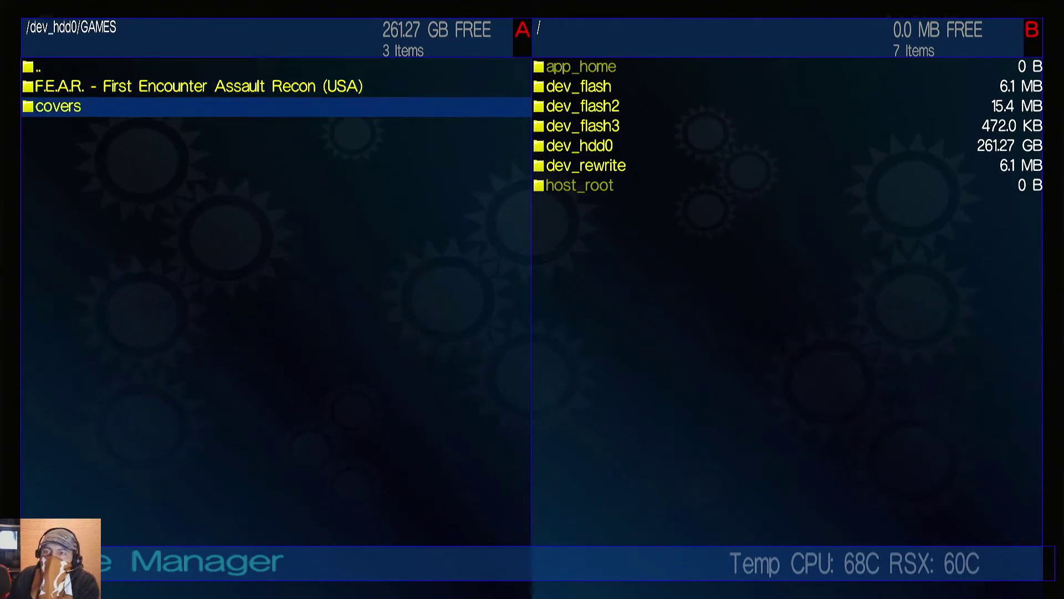
Step: Look inside the covers folder and its file operation options, and return to the GAMES folder
{"action": "key", "text": "Return"}
{"action": "key", "text": "Menu"}
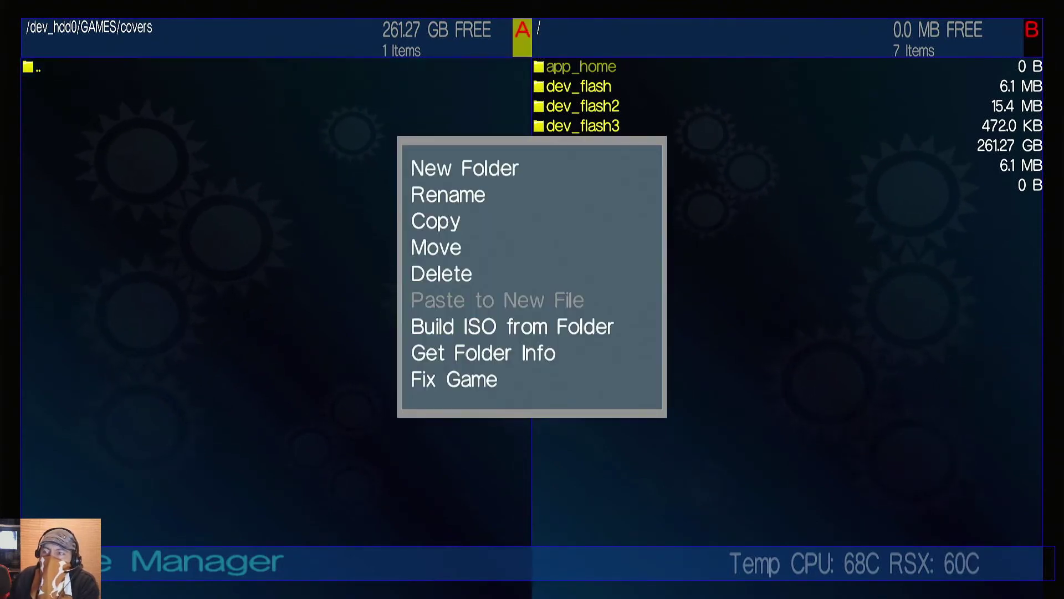
{"action": "key", "text": "Escape"}
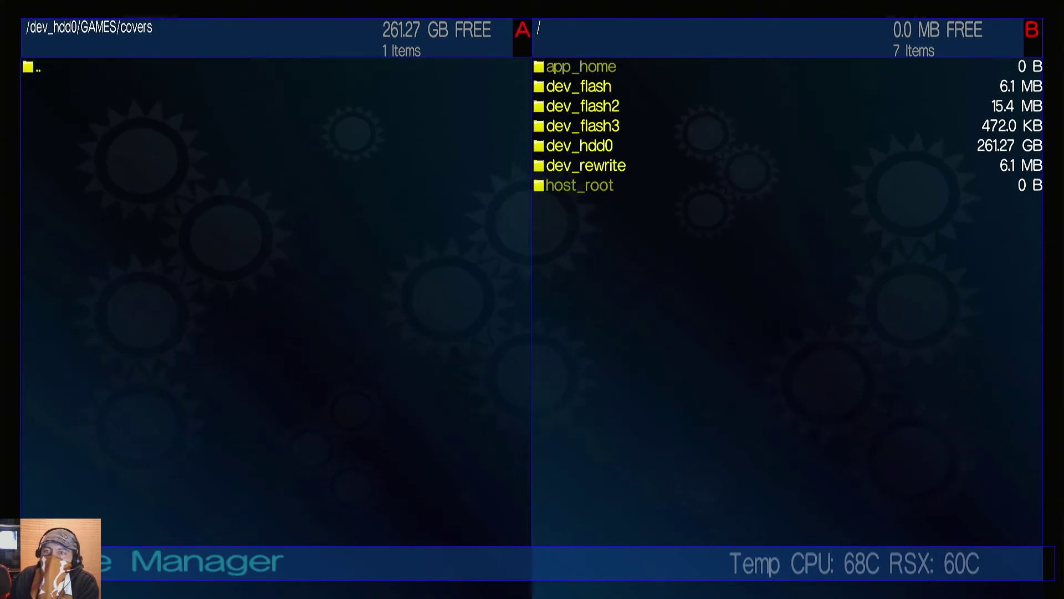
{"action": "key", "text": "Return"}
{"action": "key", "text": "Up"}
{"action": "key", "text": "Up"}
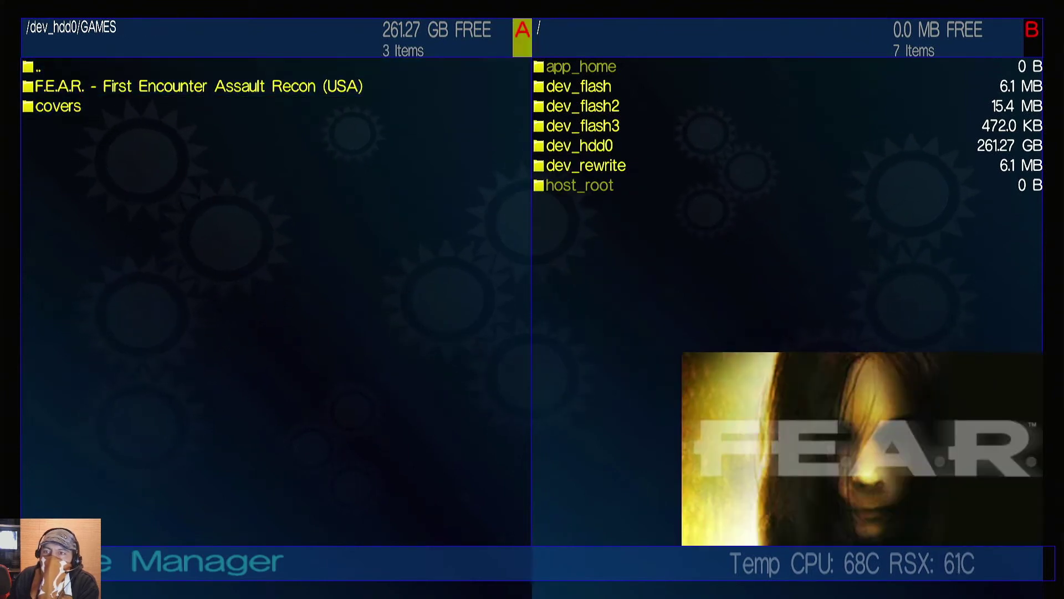
Step: Go back up from the GAMES folder through /dev_hdd0 to the root directory
{"action": "key", "text": "Return"}
{"action": "key", "text": "Up"}
{"action": "key", "text": "Up"}
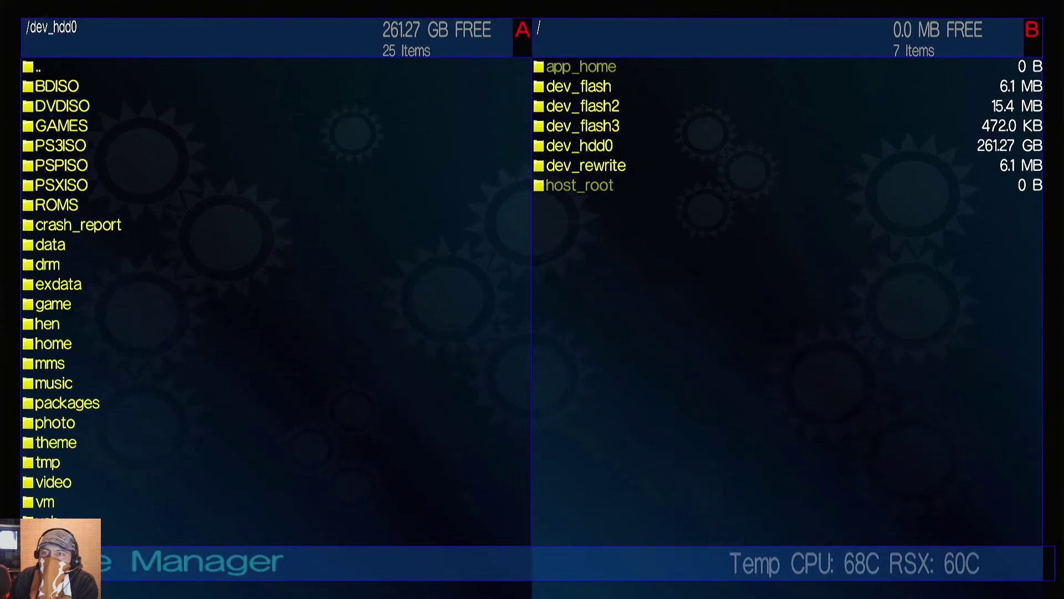
{"action": "key", "text": "Down"}
{"action": "key", "text": "Down"}
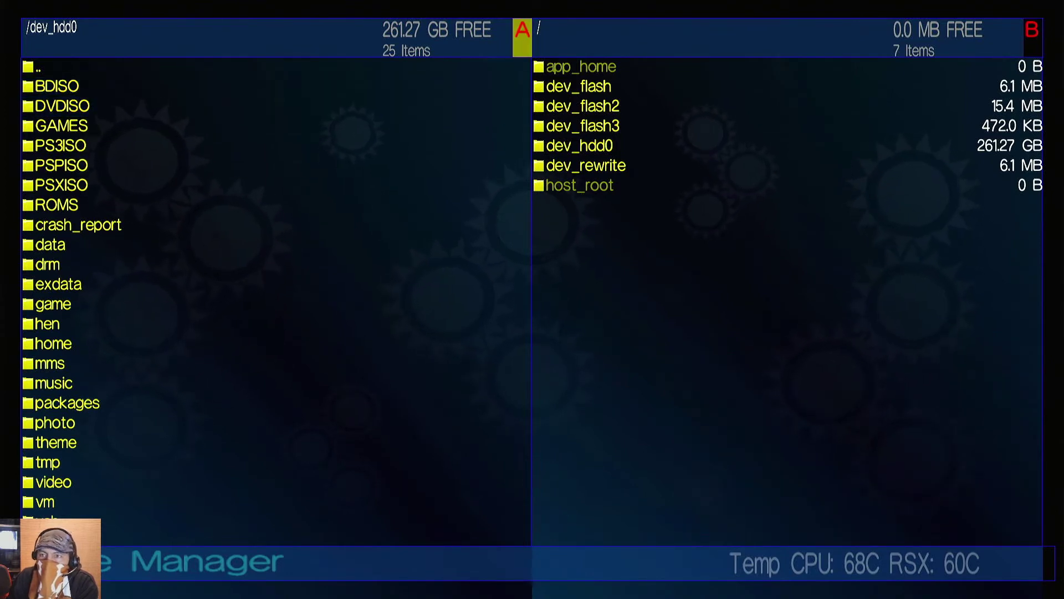
{"action": "key", "text": "Up"}
{"action": "key", "text": "Up"}
{"action": "key", "text": "Up"}
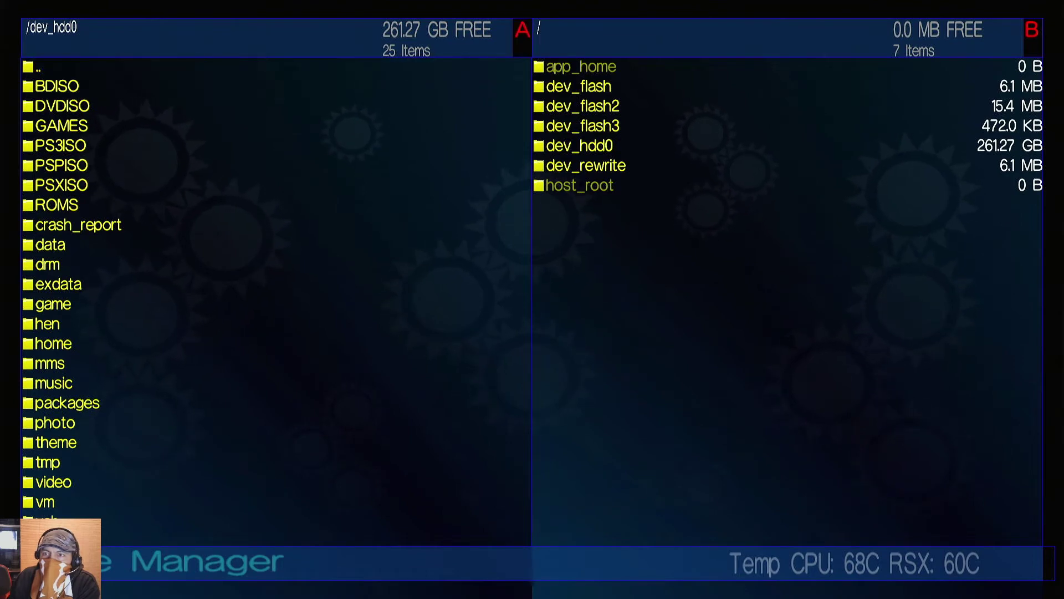
{"action": "key", "text": "Return"}
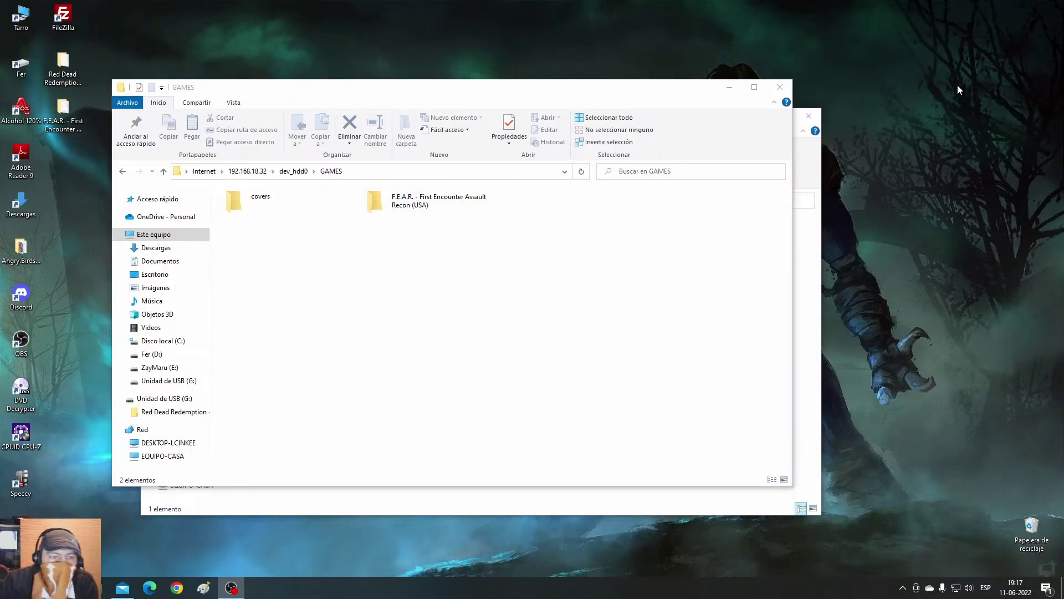
Step: On the PC, minimize the FTP GAMES window, move the USB drive (G:) window around the desktop, and close it
{"action": "left_click", "coordinate": [730, 88]}
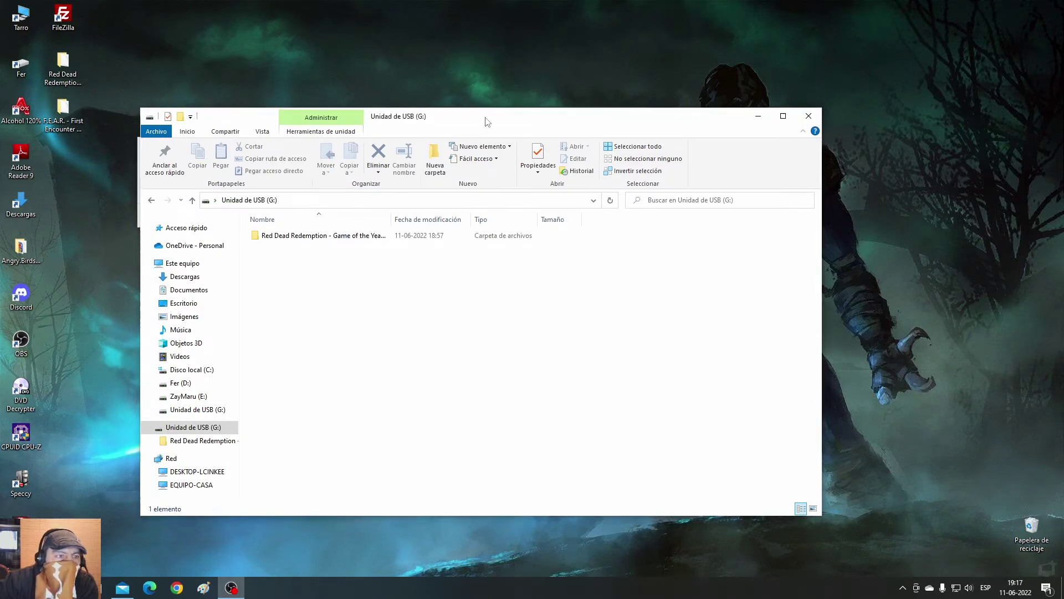
{"action": "left_click_drag", "start_coordinate": [488, 122], "coordinate": [750, 85]}
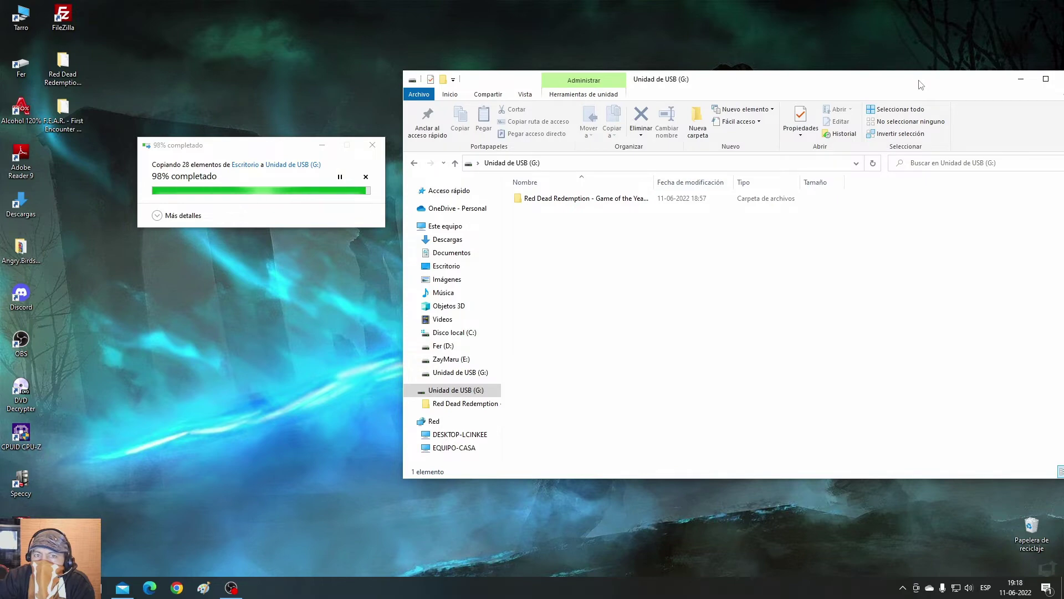
{"action": "left_click_drag", "start_coordinate": [920, 84], "coordinate": [860, 72]}
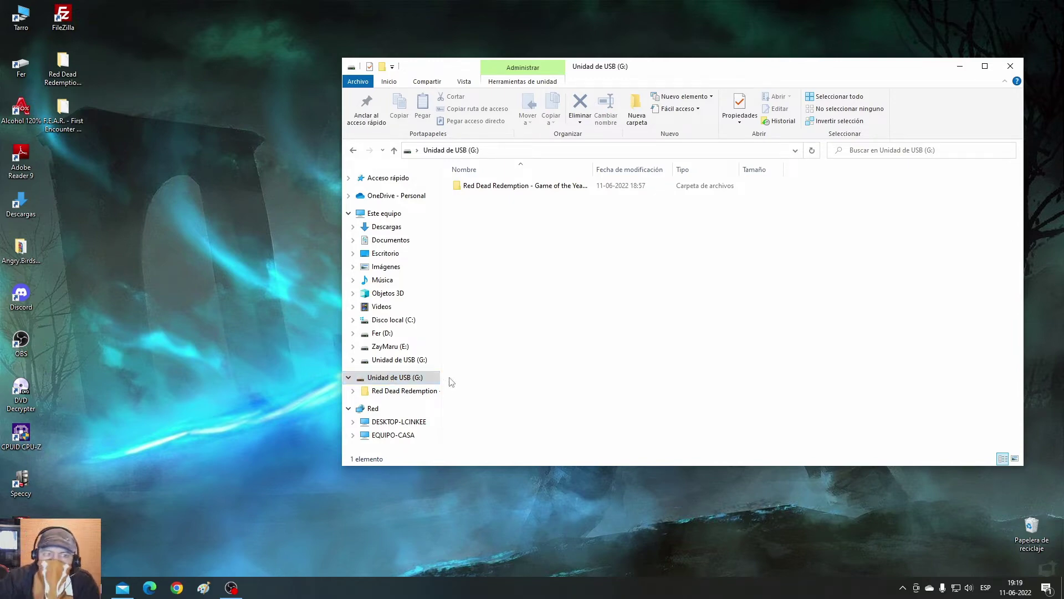
{"action": "left_click_drag", "start_coordinate": [778, 69], "coordinate": [567, 95]}
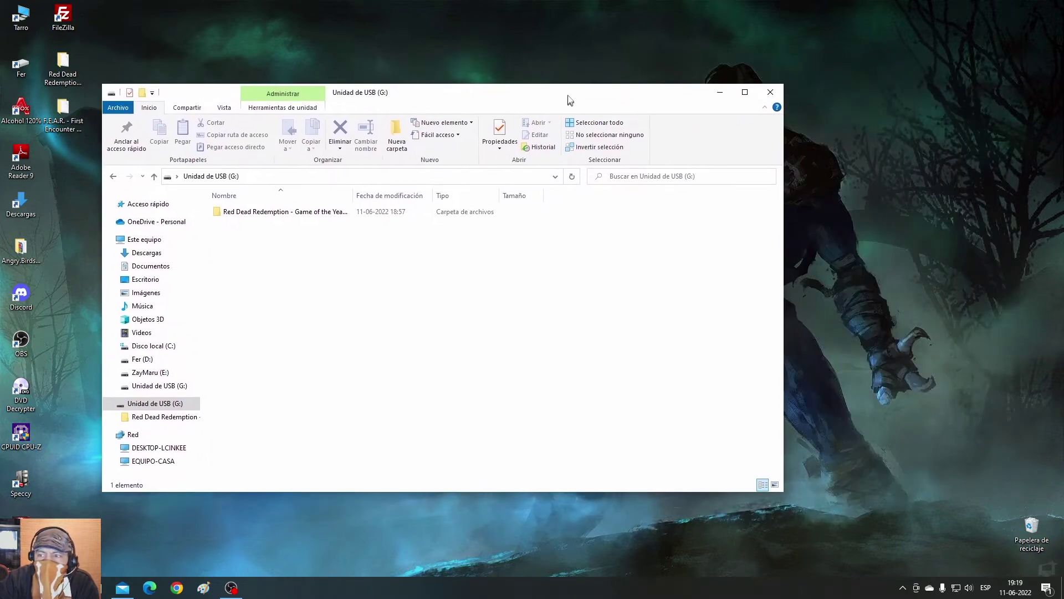
{"action": "left_click", "coordinate": [775, 86]}
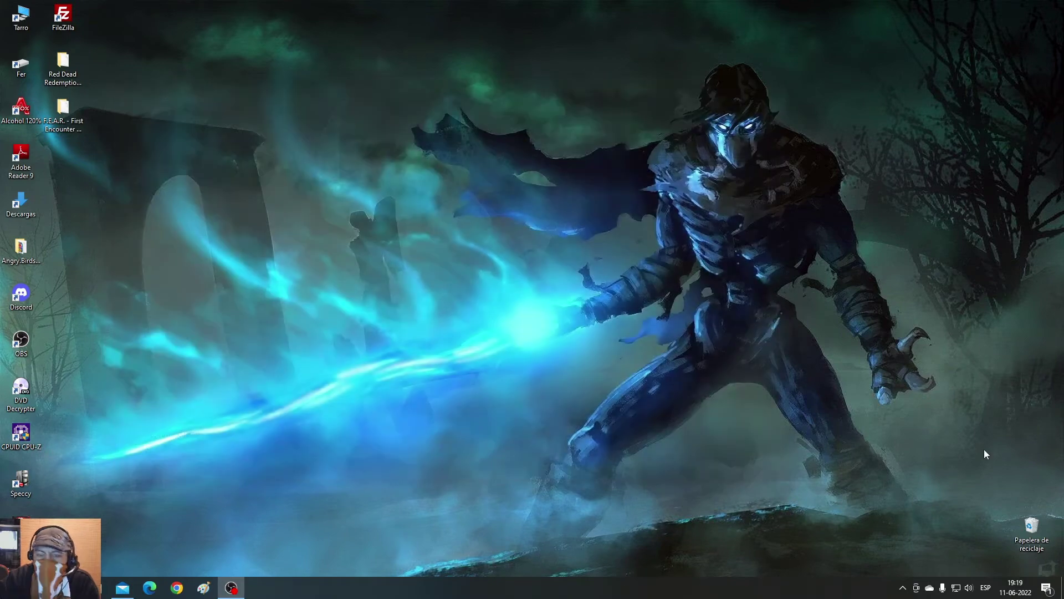
Step: Safely eject the USB drive from the PC
{"action": "left_click", "coordinate": [904, 588]}
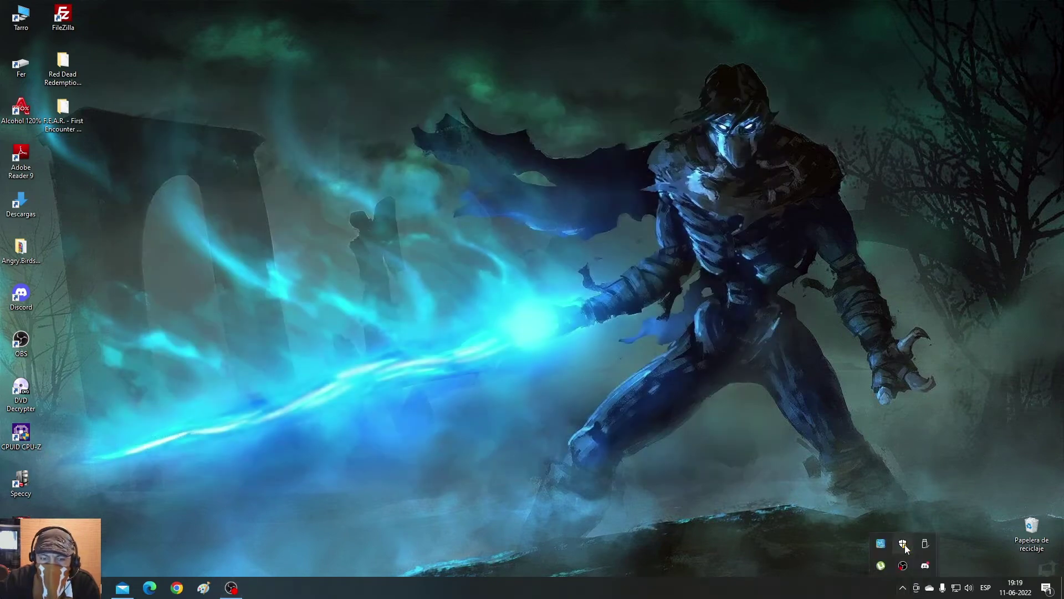
{"action": "left_click", "coordinate": [925, 544]}
{"action": "left_click", "coordinate": [952, 522]}
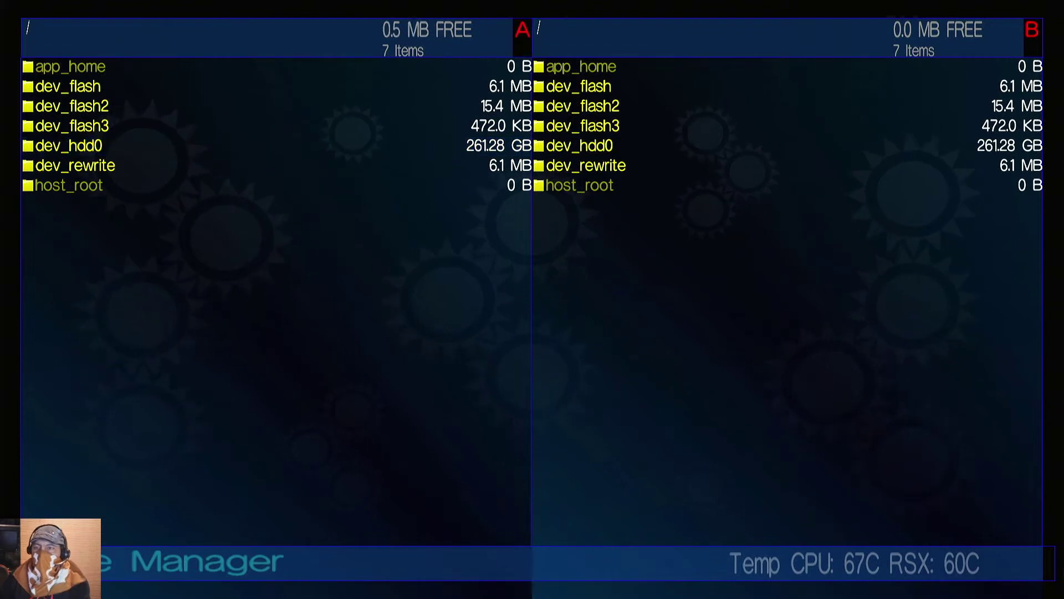
{"action": "key", "text": "Up"}
{"action": "key", "text": "Up"}
{"action": "key", "text": "Up"}
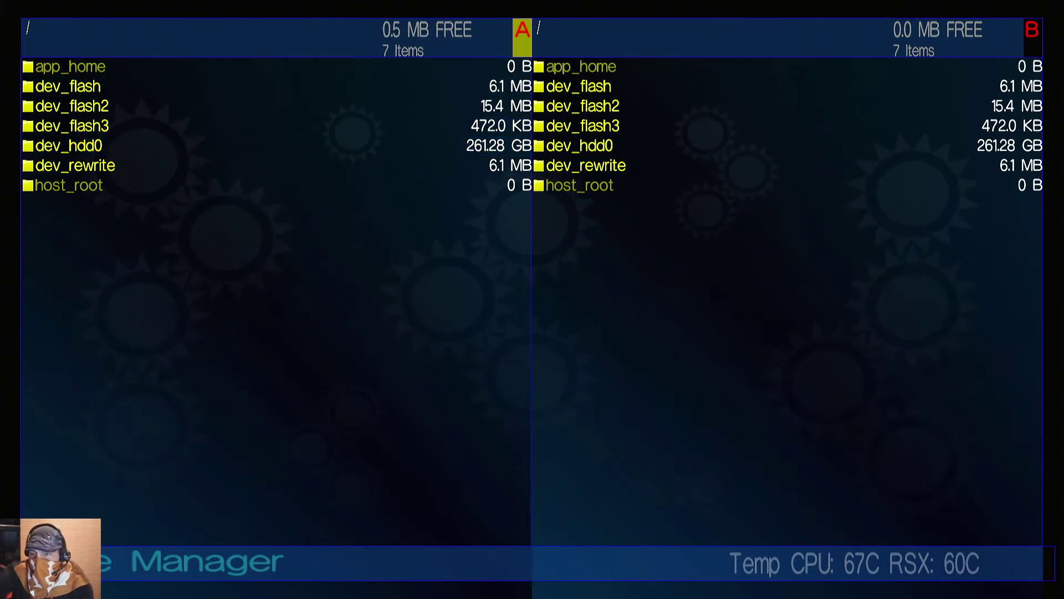
Step: Look through the root directory's device list for the connected USB drive, ending on dev_hdd0
{"action": "key", "text": "Up"}
{"action": "key", "text": "Down"}
{"action": "key", "text": "Down"}
{"action": "key", "text": "Up"}
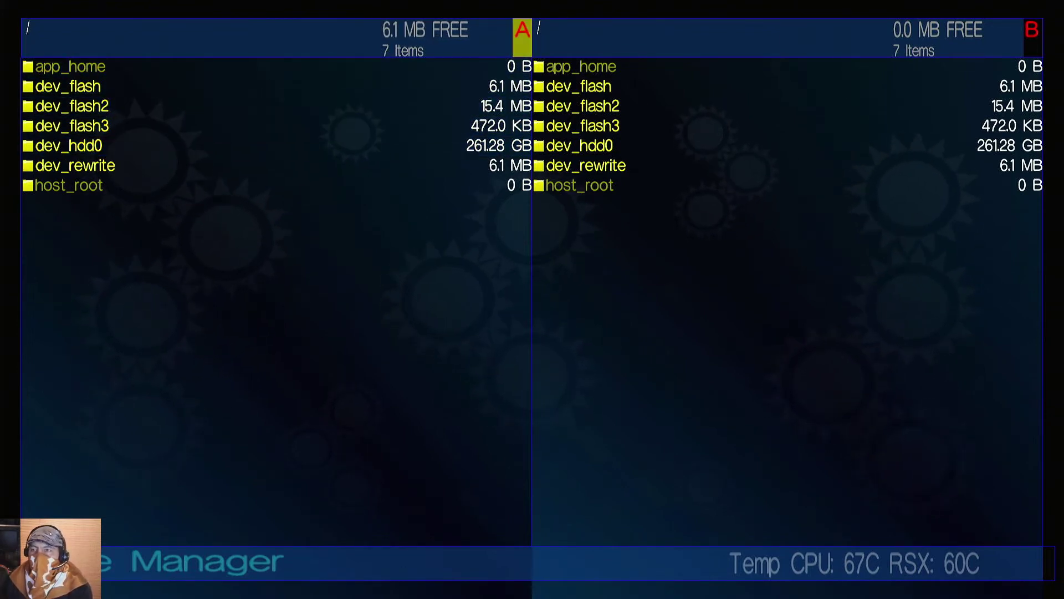
{"action": "key", "text": "Down"}
{"action": "key", "text": "Up"}
{"action": "key", "text": "Up"}
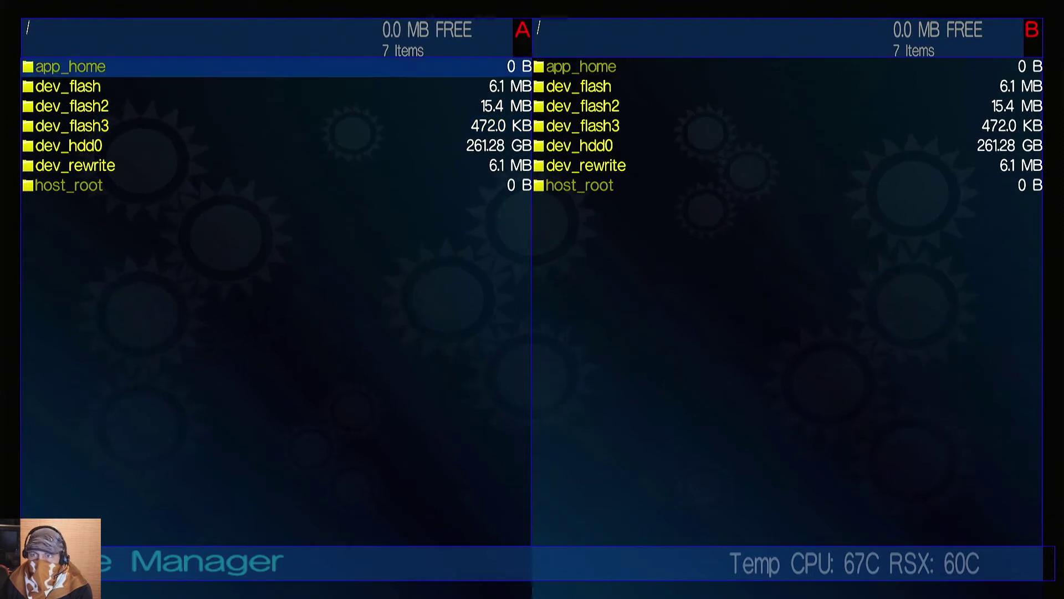
{"action": "key", "text": "Down"}
{"action": "key", "text": "Down"}
{"action": "key", "text": "Down"}
{"action": "key", "text": "Down"}
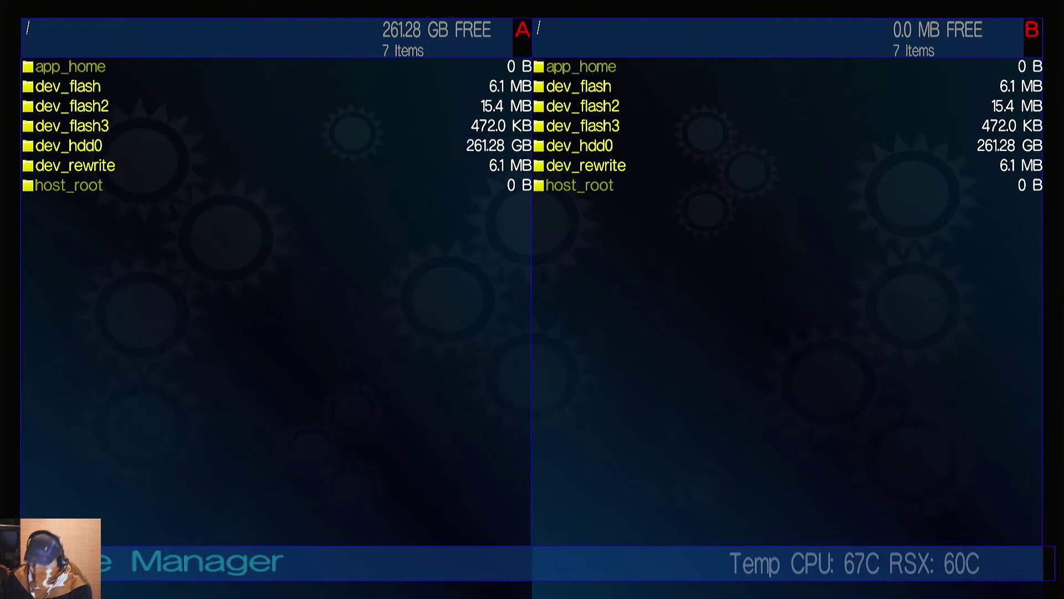
Step: Start the exFAT Manager and open the USB drive ntfs0:/ in the first pane
{"action": "key", "text": "F1"}
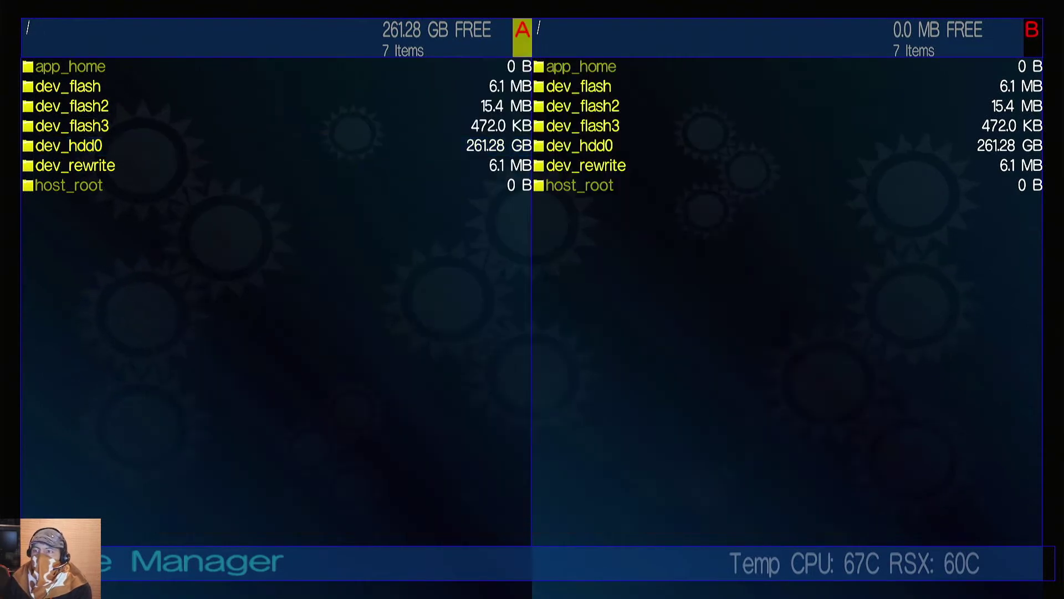
{"action": "key", "text": "Menu"}
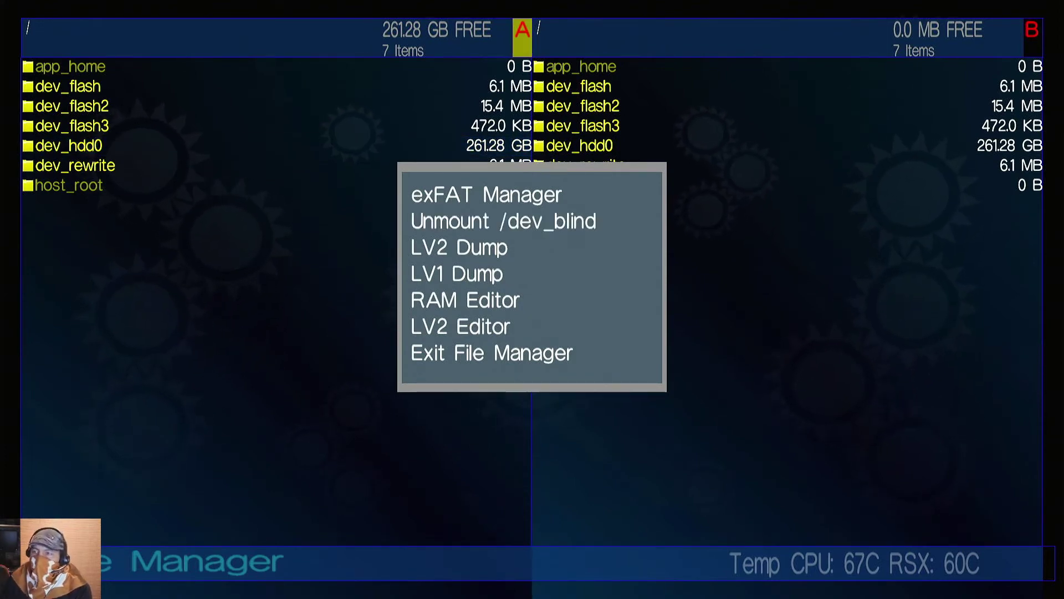
{"action": "key", "text": "Up"}
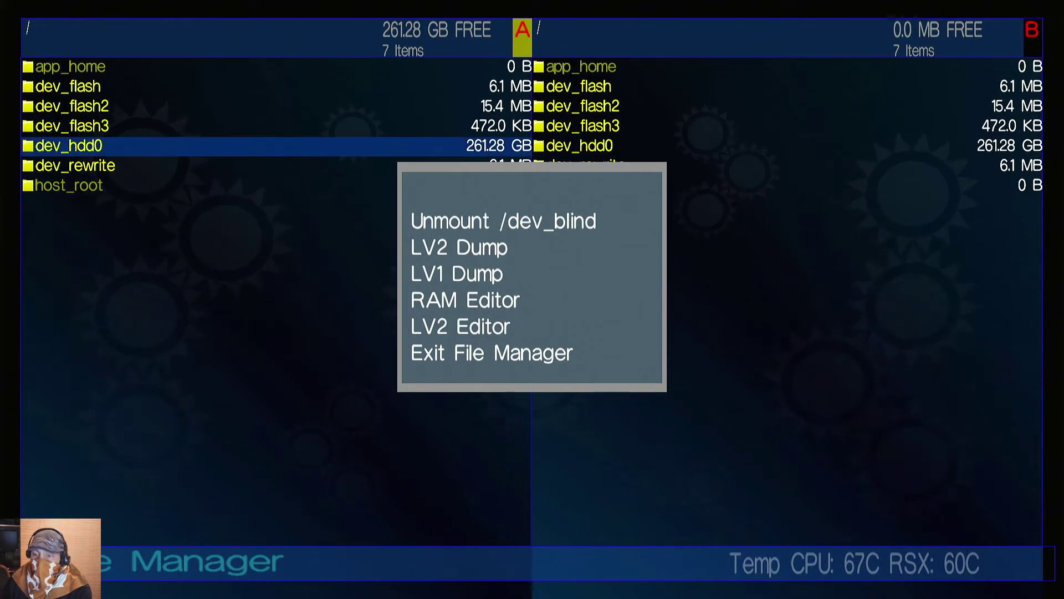
{"action": "key", "text": "Return"}
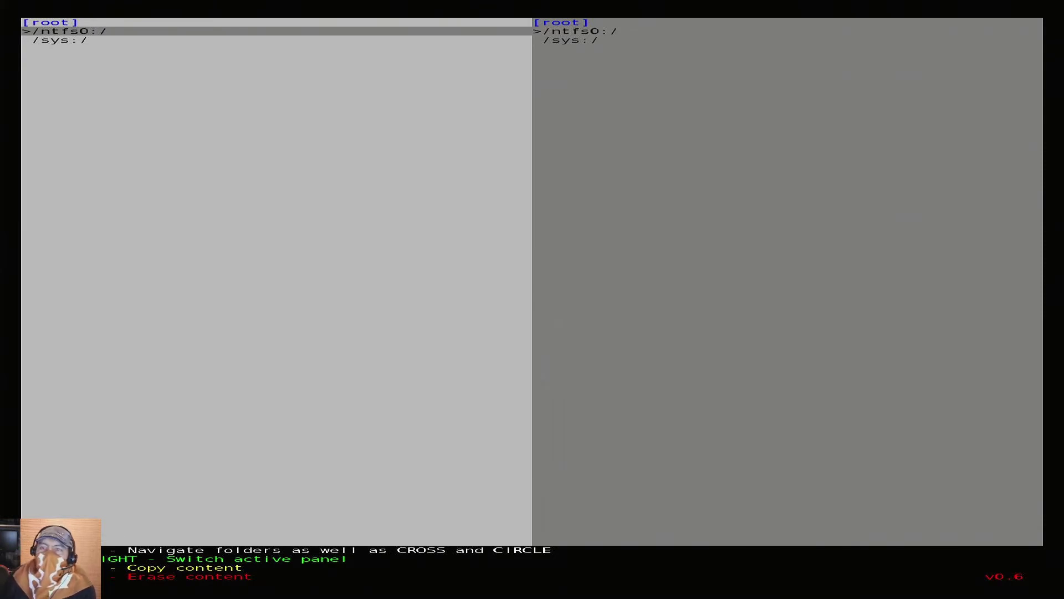
{"action": "key", "text": "Return"}
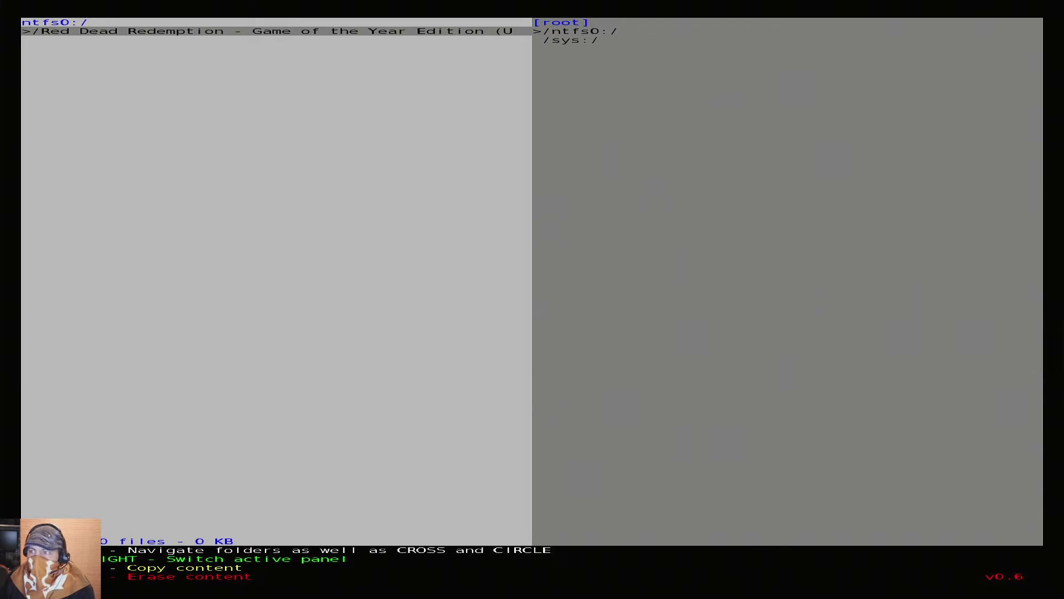
Step: Open dev_hdd0/GAMES under sys:/ in the second pane as the copy destination, and return to the game folder on ntfs0:/
{"action": "key", "text": "Right"}
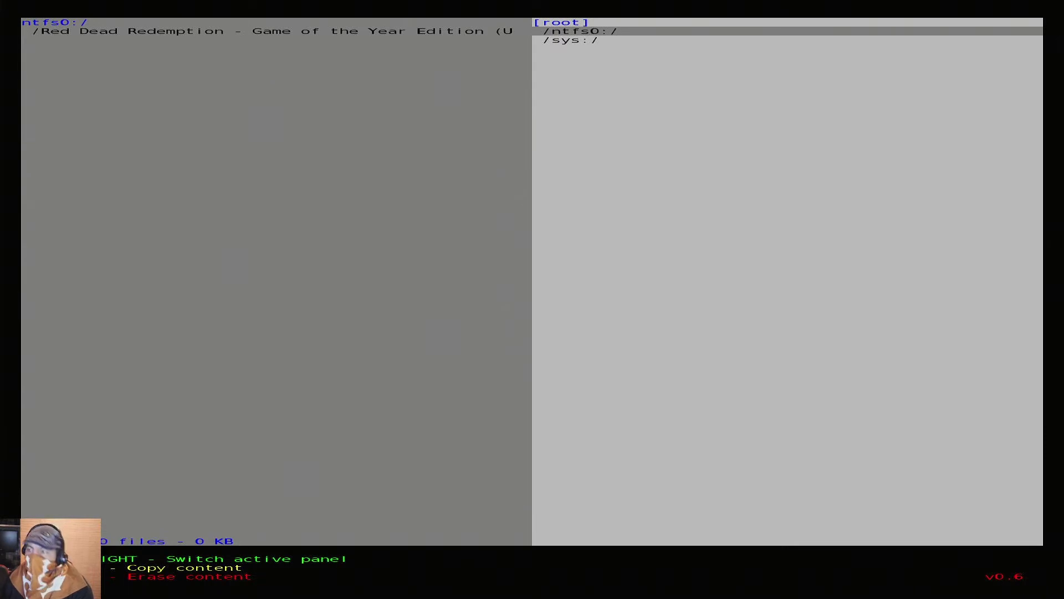
{"action": "key", "text": "Return"}
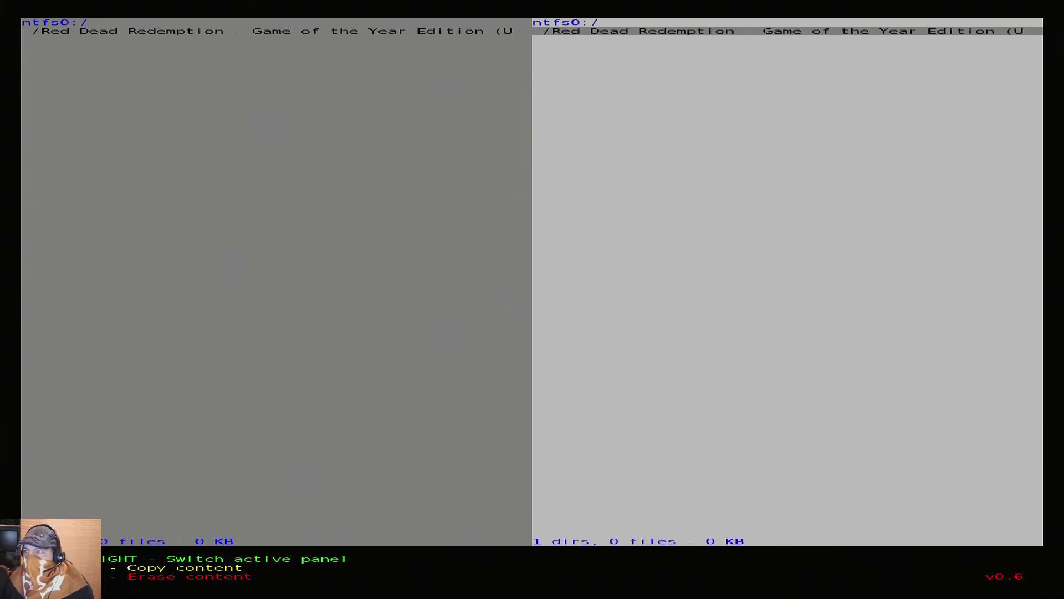
{"action": "key", "text": "BackSpace"}
{"action": "key", "text": "Down"}
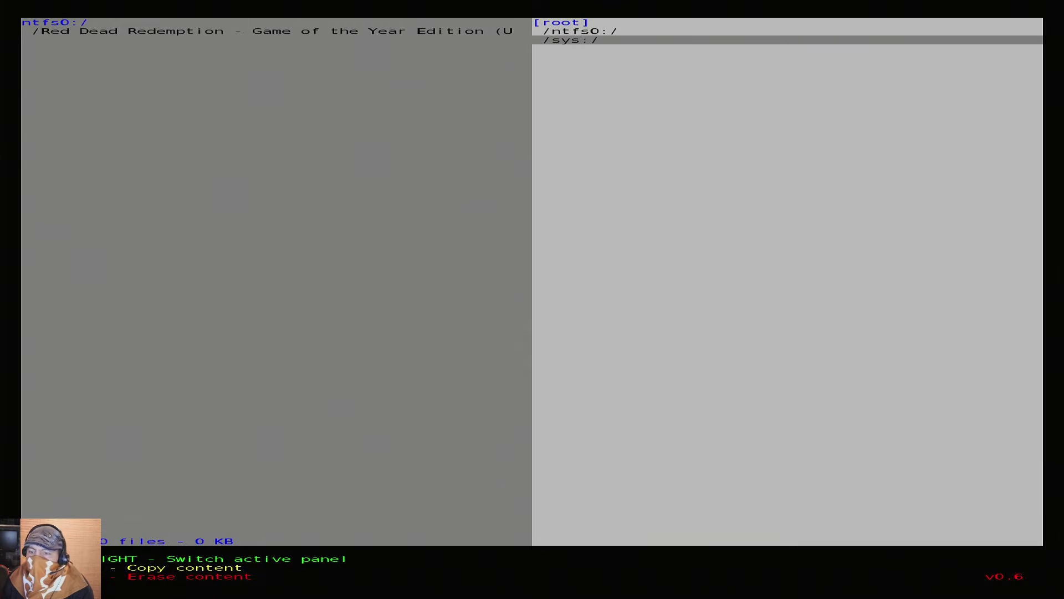
{"action": "key", "text": "Return"}
{"action": "key", "text": "Down"}
{"action": "key", "text": "Down"}
{"action": "key", "text": "Down"}
{"action": "key", "text": "Down"}
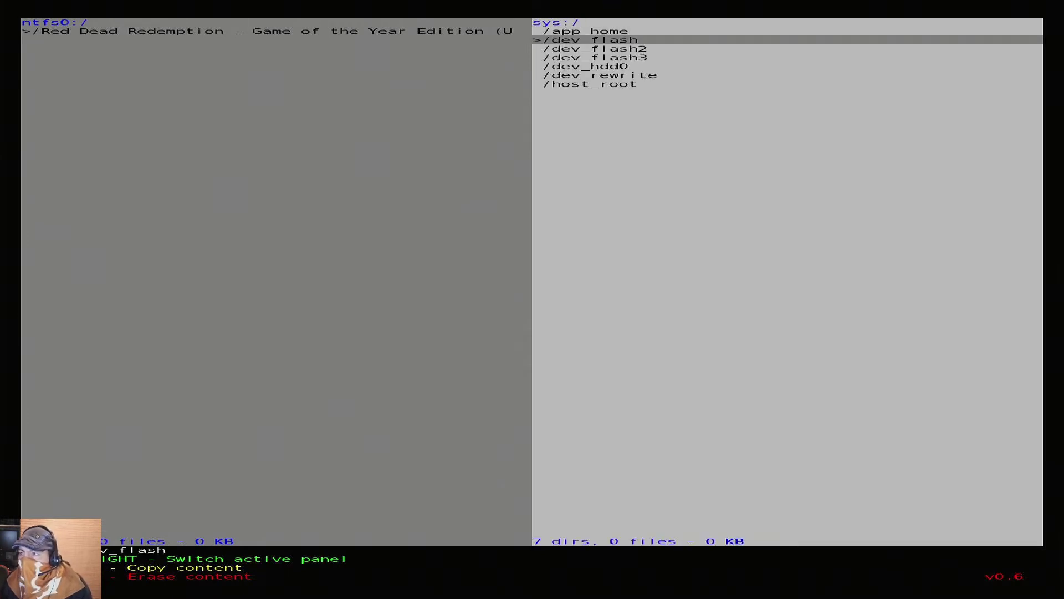
{"action": "key", "text": "Return"}
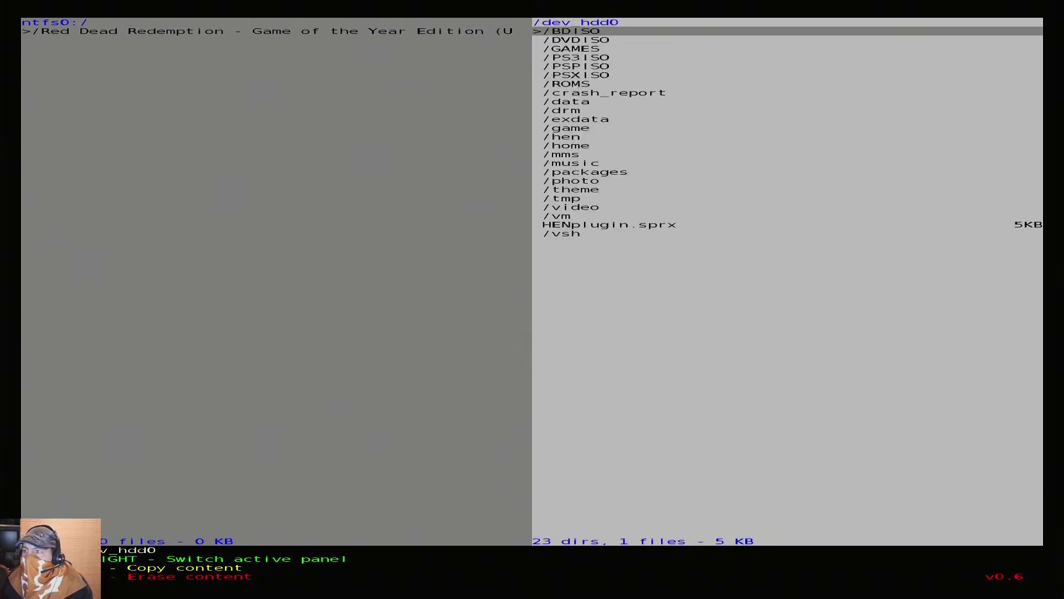
{"action": "key", "text": "Down"}
{"action": "key", "text": "Down"}
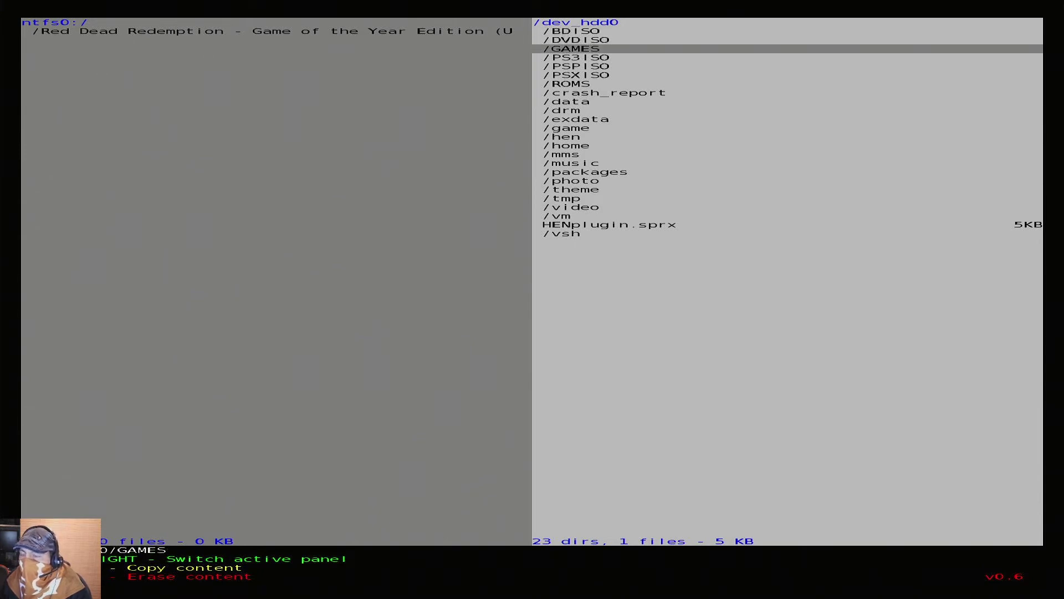
{"action": "key", "text": "Return"}
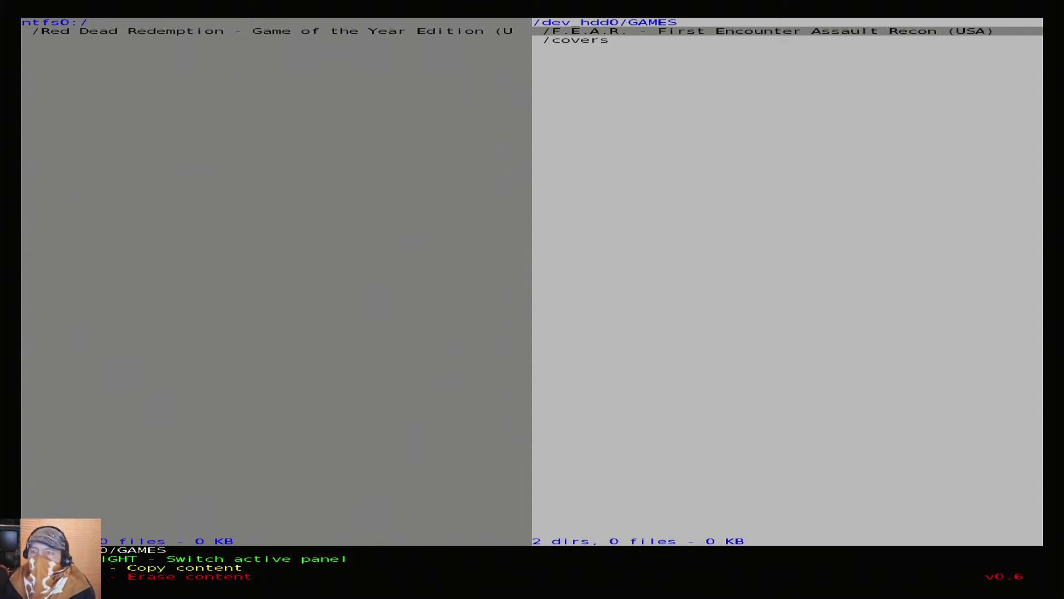
{"action": "key", "text": "Left"}
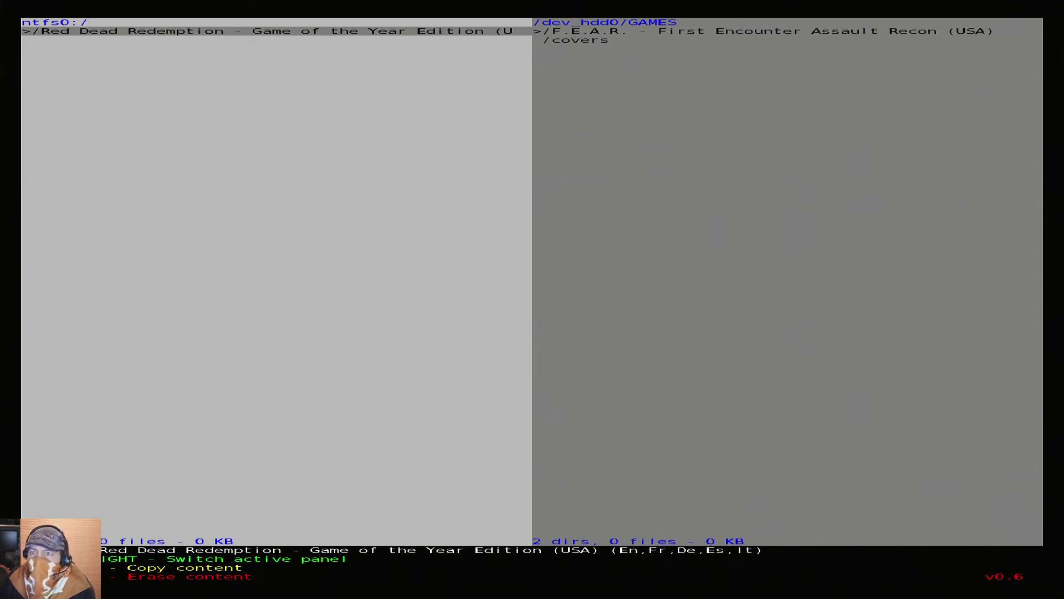
{"action": "key", "text": "Delete"}
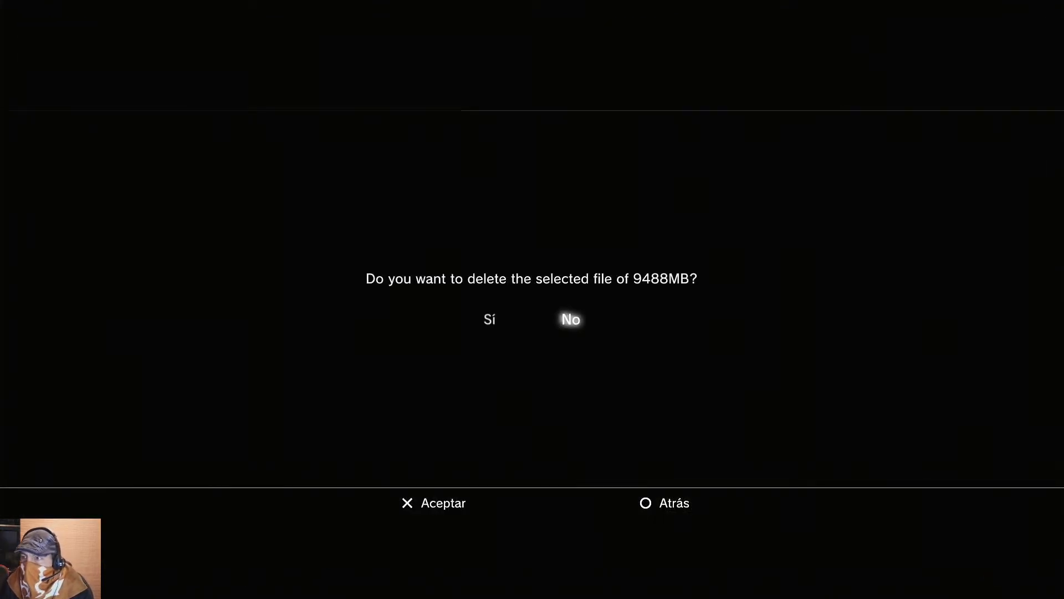
{"action": "key", "text": "Return"}
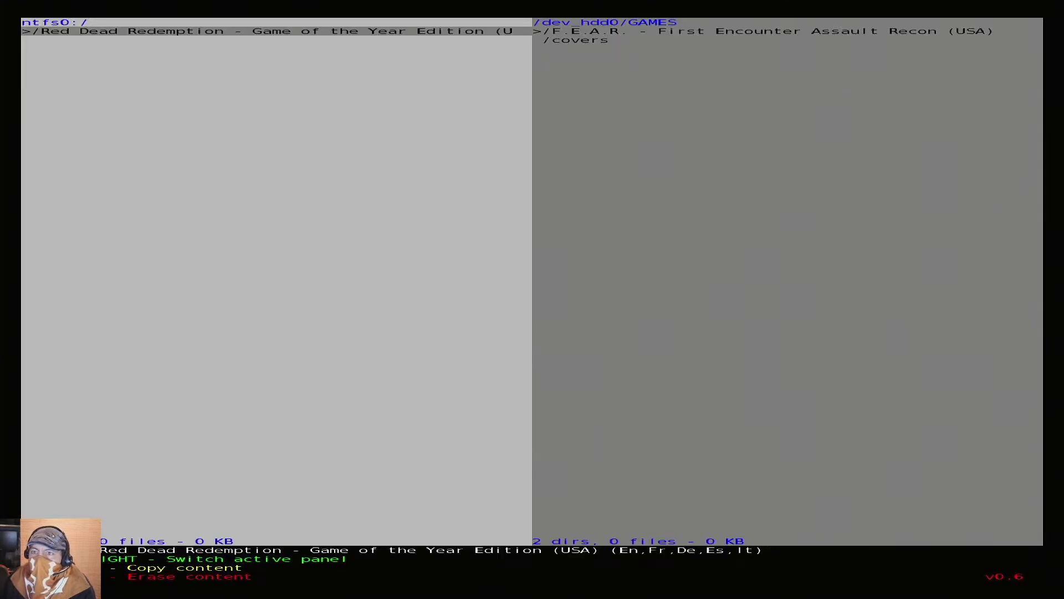
{"action": "key", "text": "BackSpace"}
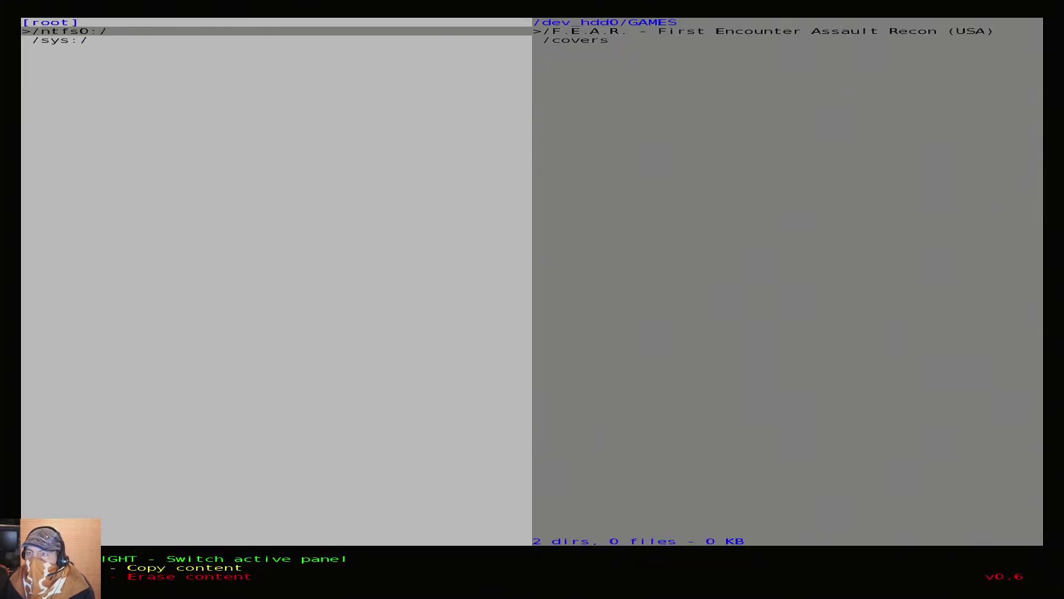
{"action": "key", "text": "Right"}
{"action": "key", "text": "Left"}
{"action": "key", "text": "Return"}
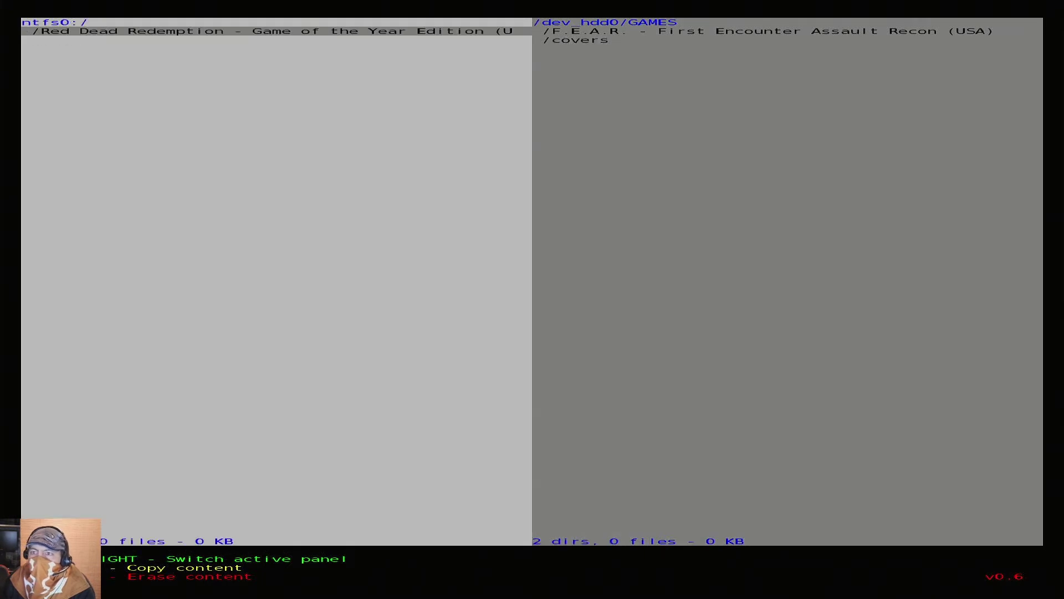
Step: Check inside the Red Dead Redemption - Game of the Year Edition folder and copy the whole folder from ntfs0:/ to /dev_hdd0/GAMES
{"action": "key", "text": "Return"}
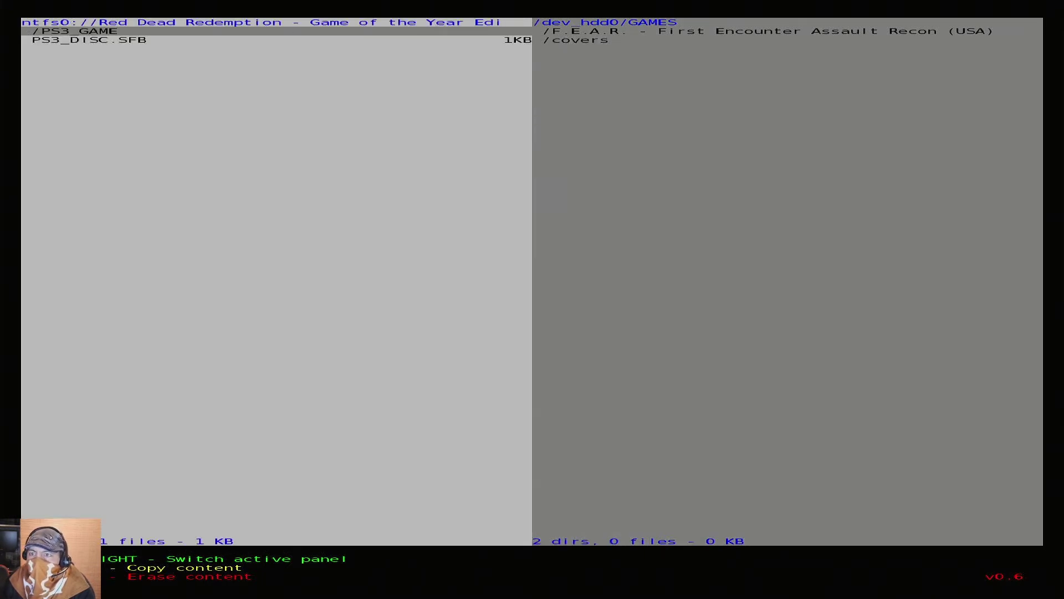
{"action": "key", "text": "BackSpace"}
{"action": "key", "text": "c"}
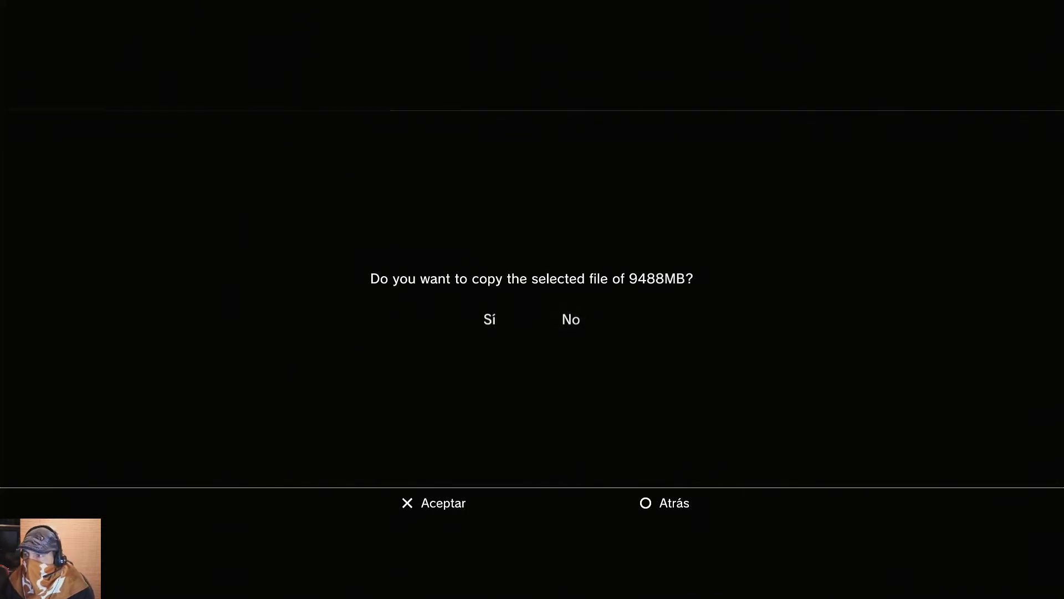
{"action": "key", "text": "Left"}
{"action": "key", "text": "Return"}
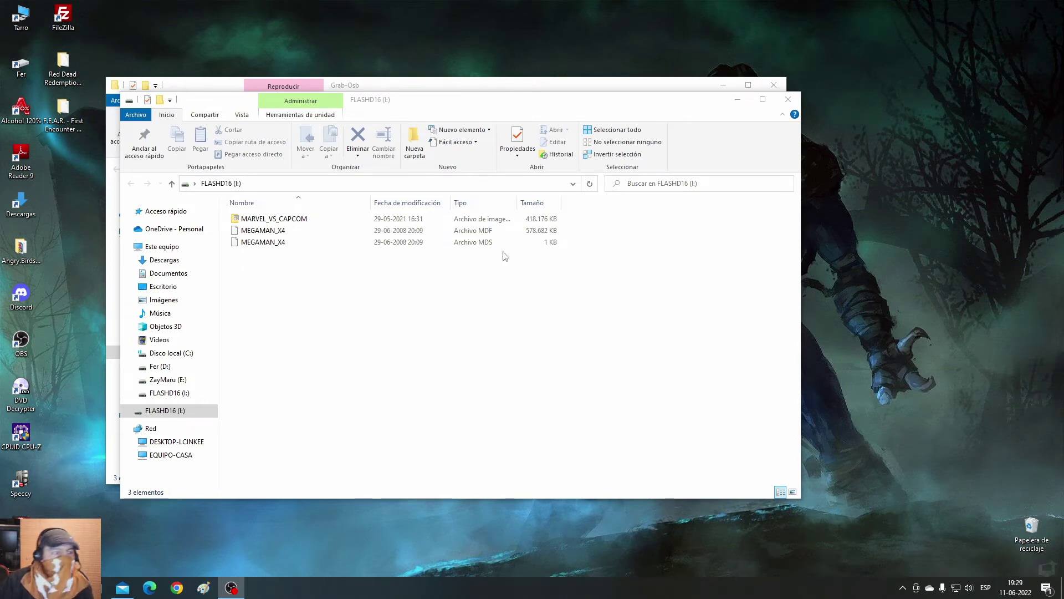
Step: On the PC, check the file system in the FLASHD16 (I:) USB drive's properties, and close the Grab-Osb window
{"action": "left_click_drag", "start_coordinate": [503, 103], "coordinate": [674, 155]}
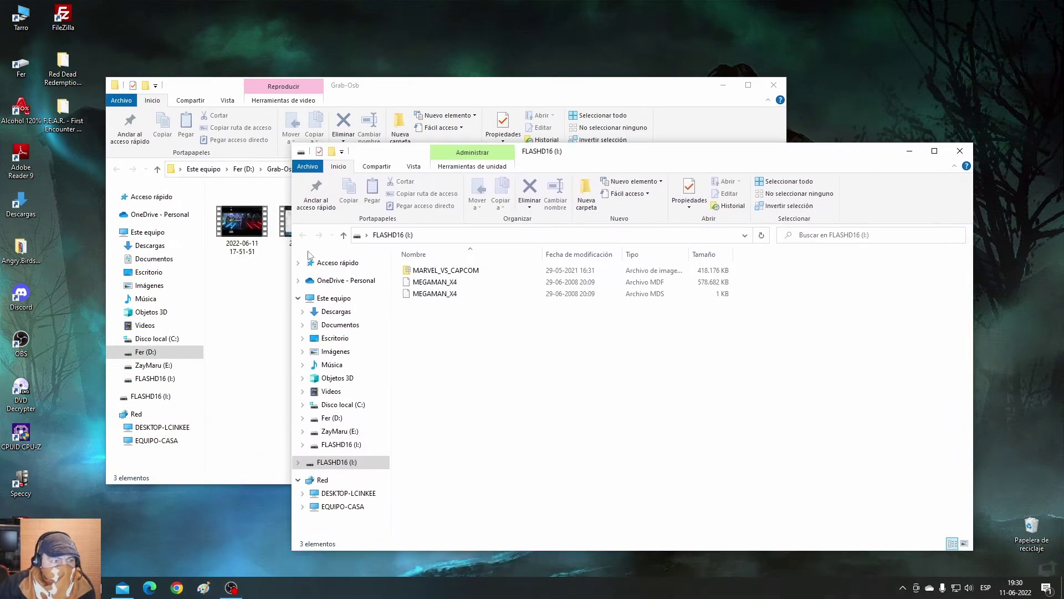
{"action": "left_click", "coordinate": [343, 235]}
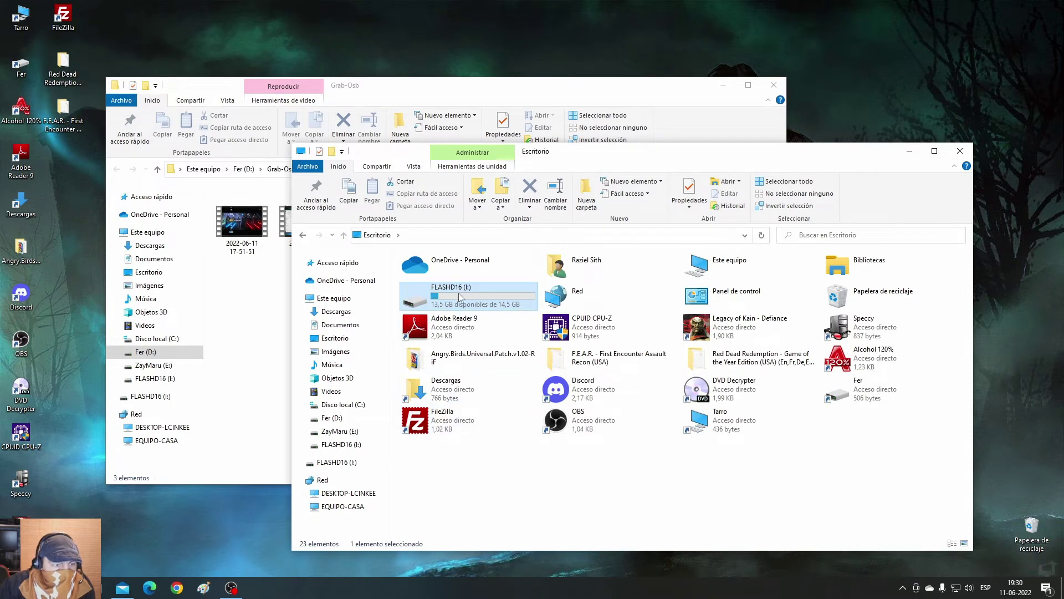
{"action": "right_click", "coordinate": [463, 289]}
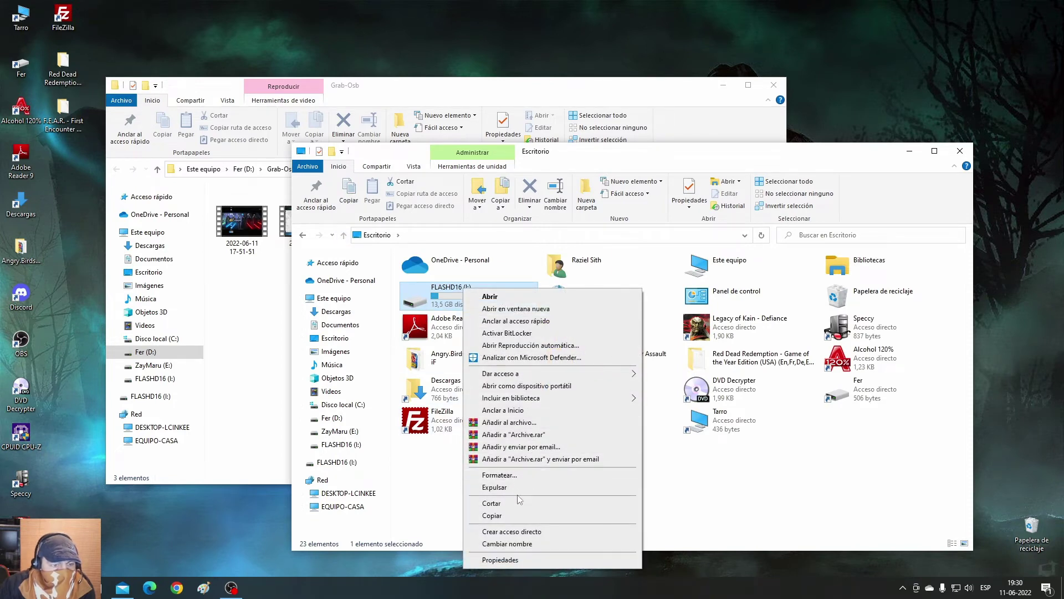
{"action": "left_click", "coordinate": [511, 560]}
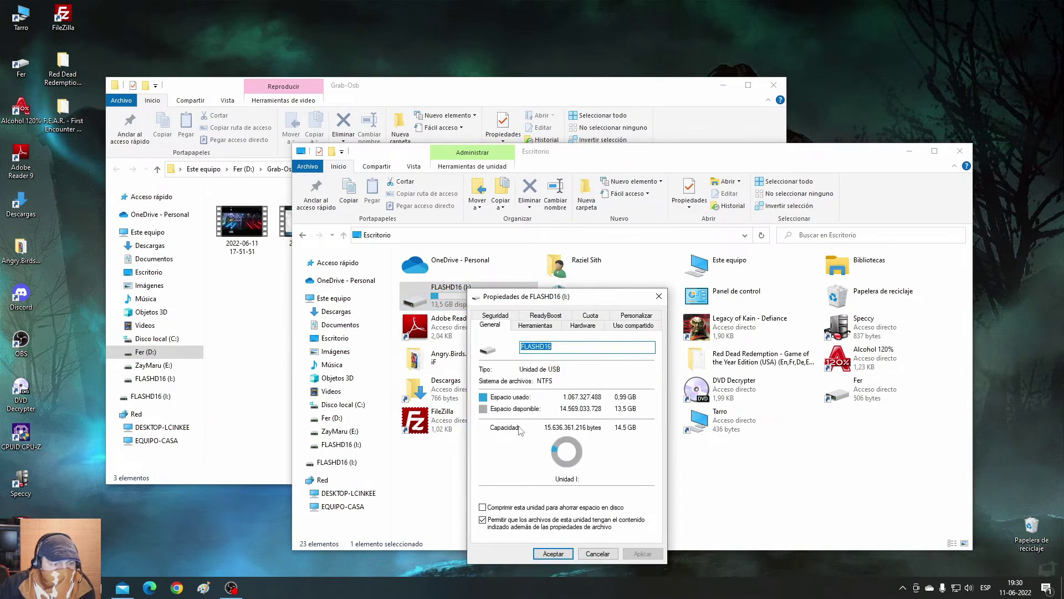
{"action": "left_click", "coordinate": [658, 297]}
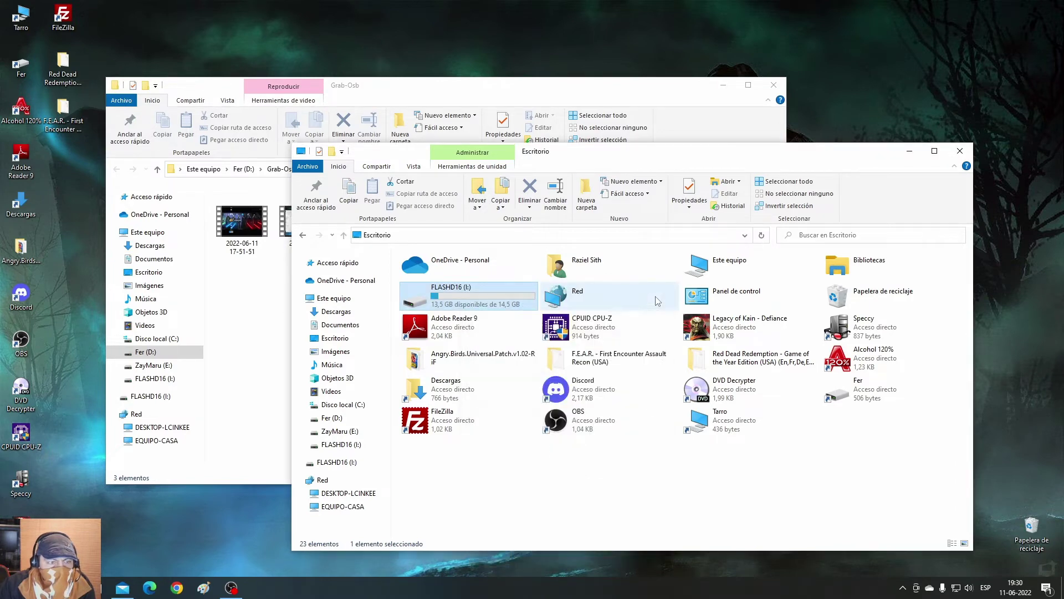
{"action": "double_click", "coordinate": [481, 297]}
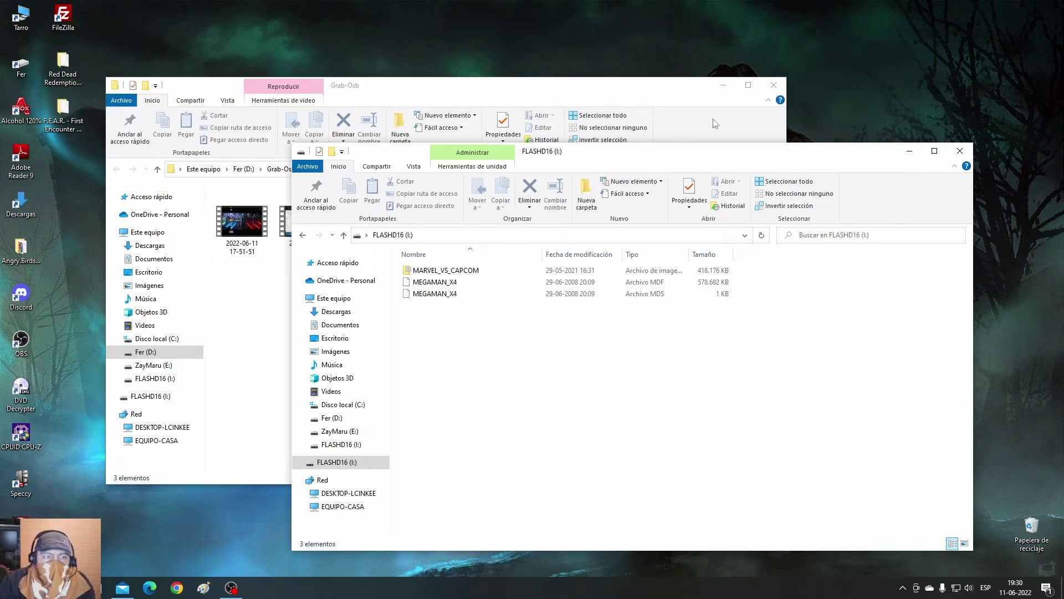
{"action": "left_click", "coordinate": [774, 85]}
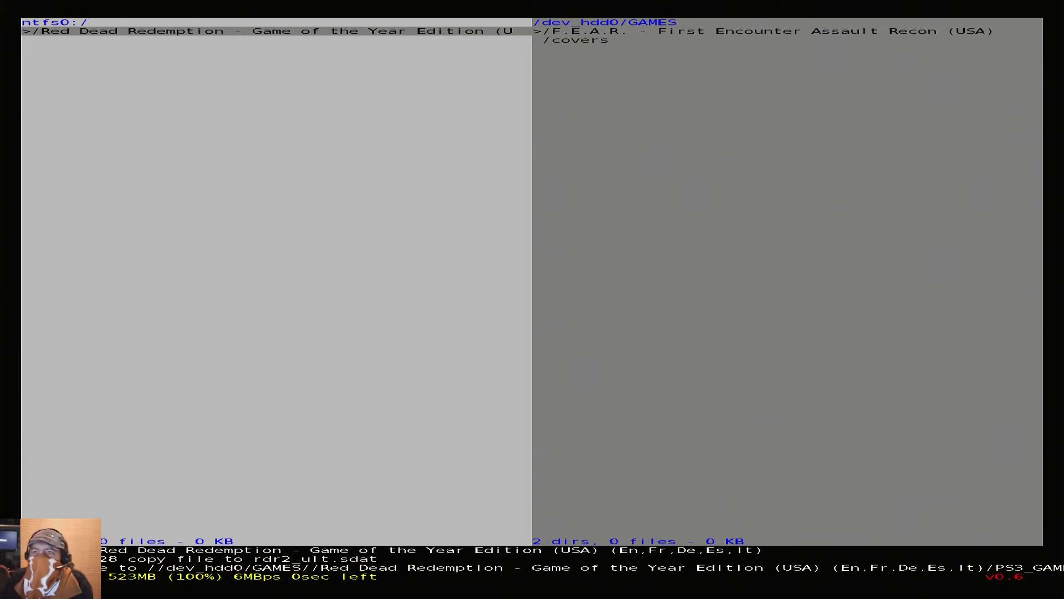
Step: Back on the console, exit the exFAT Manager and check the copied Red Dead Redemption folder in /dev_hdd0/GAMES
{"action": "key", "text": "BackSpace"}
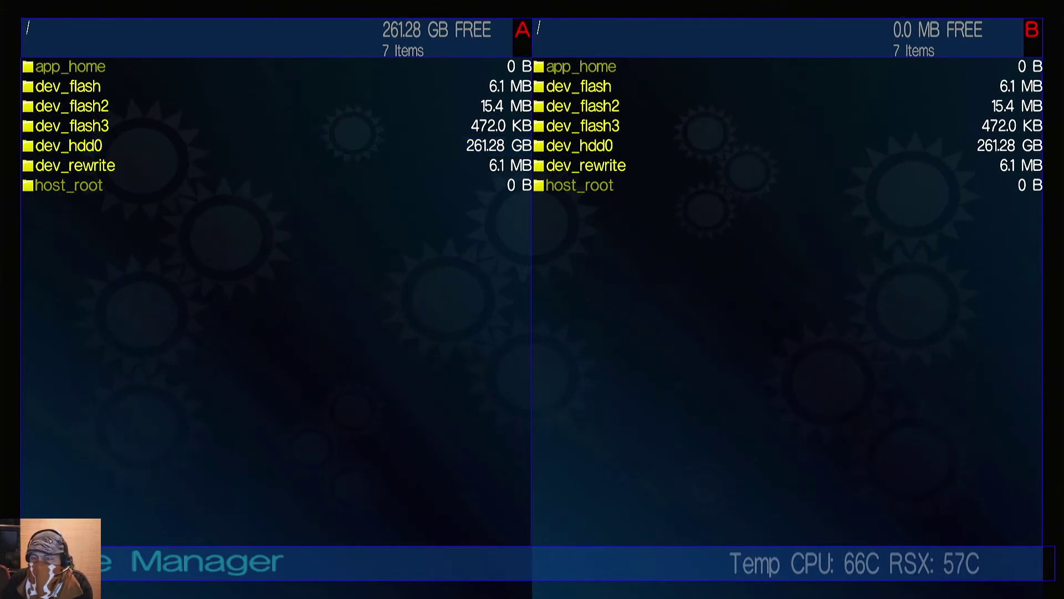
{"action": "key", "text": "Return"}
{"action": "key", "text": "Down"}
{"action": "key", "text": "Down"}
{"action": "key", "text": "Down"}
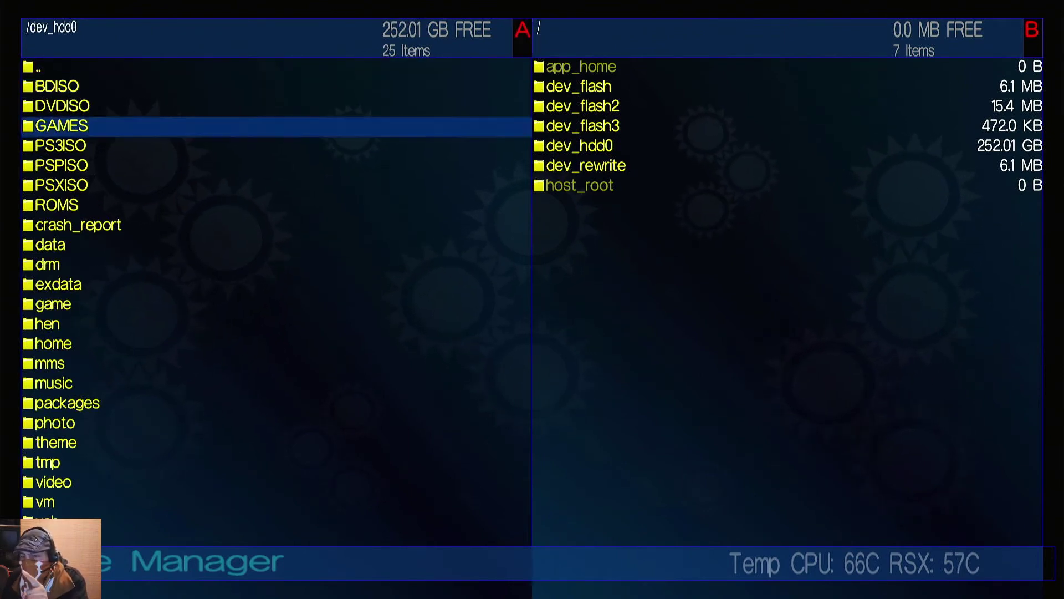
{"action": "key", "text": "Return"}
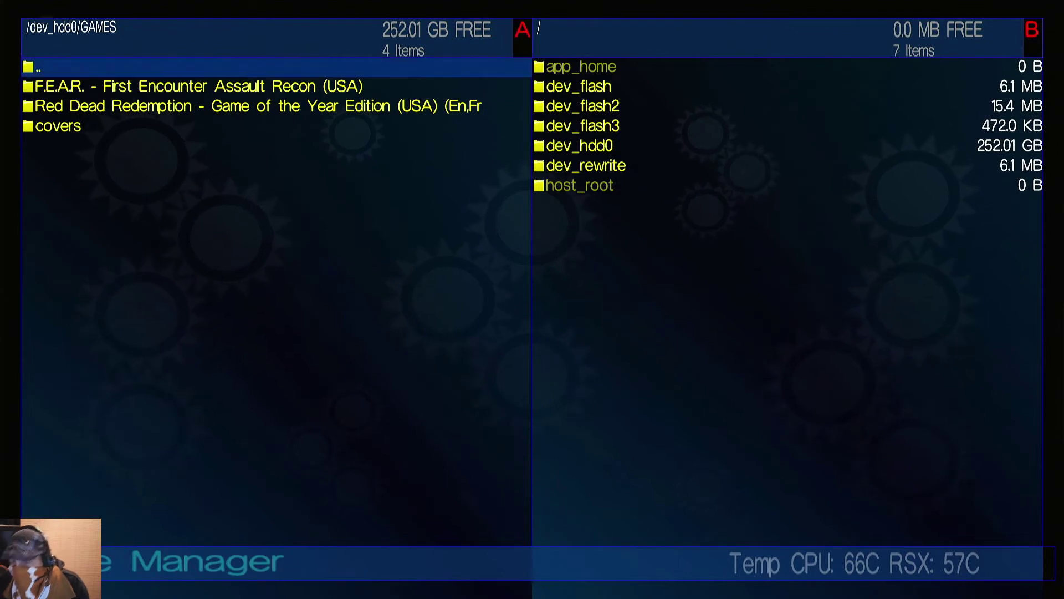
{"action": "key", "text": "Down"}
{"action": "key", "text": "Down"}
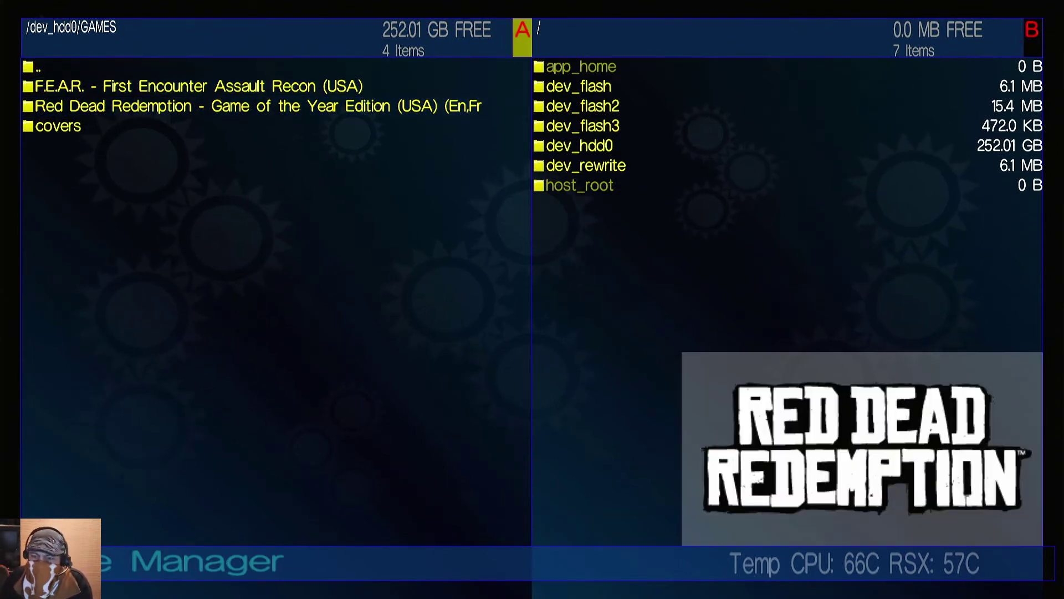
{"action": "key", "text": "Up"}
{"action": "key", "text": "Down"}
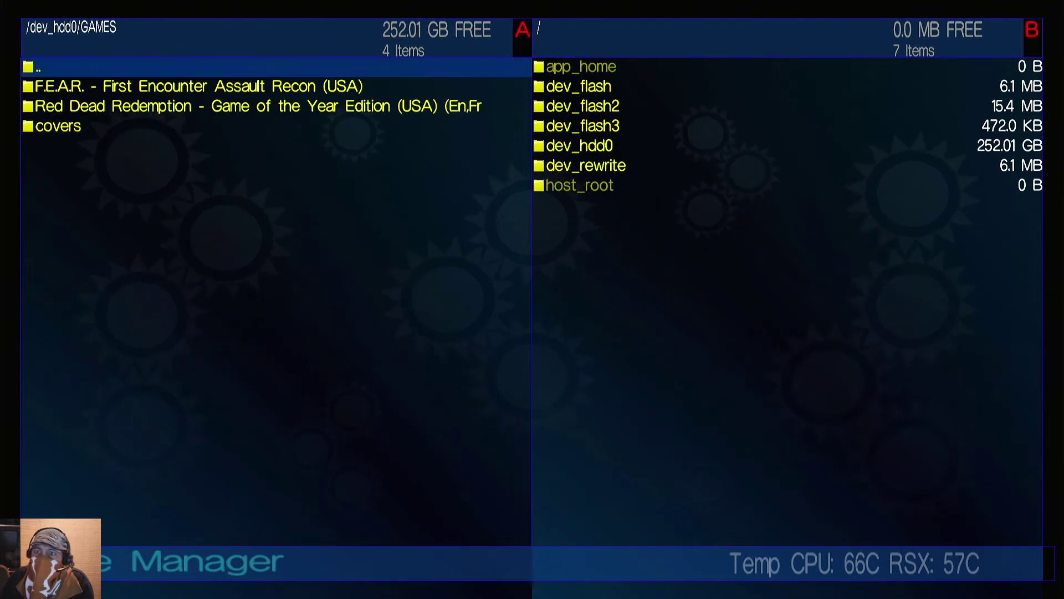
Step: Go back from /dev_hdd0/GAMES to the root directory, and exit the file manager and Herramientas to IRISMAN's game screen
{"action": "key", "text": "Return"}
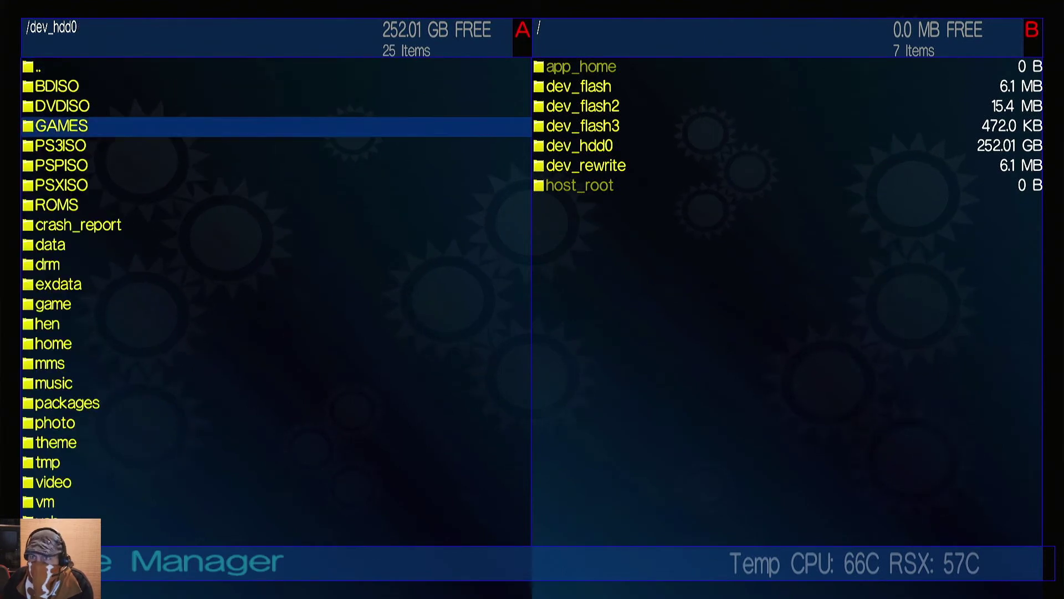
{"action": "key", "text": "Up"}
{"action": "key", "text": "Up"}
{"action": "key", "text": "Up"}
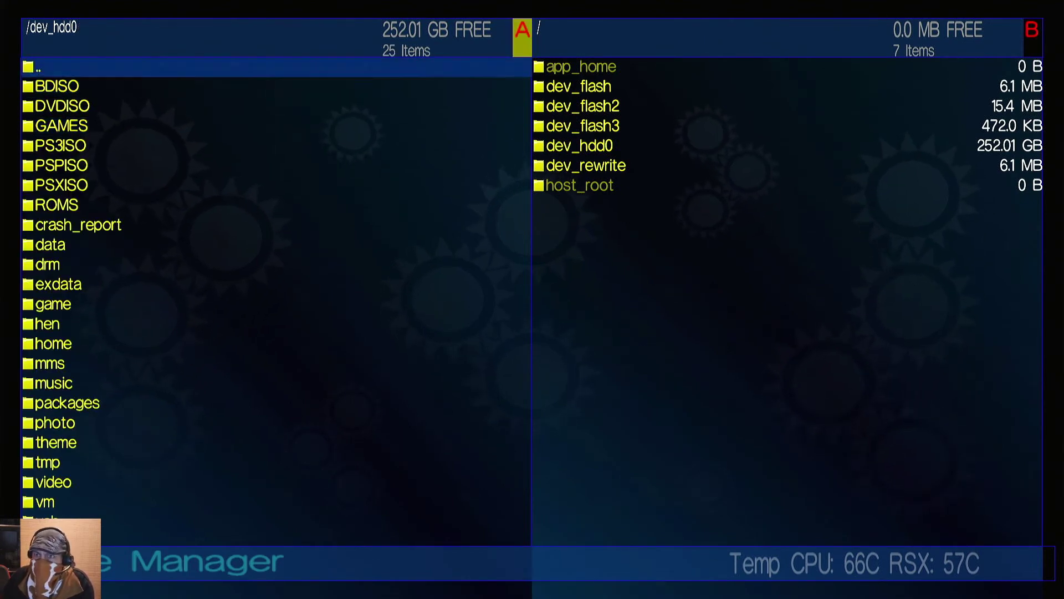
{"action": "key", "text": "Return"}
{"action": "key", "text": "Escape"}
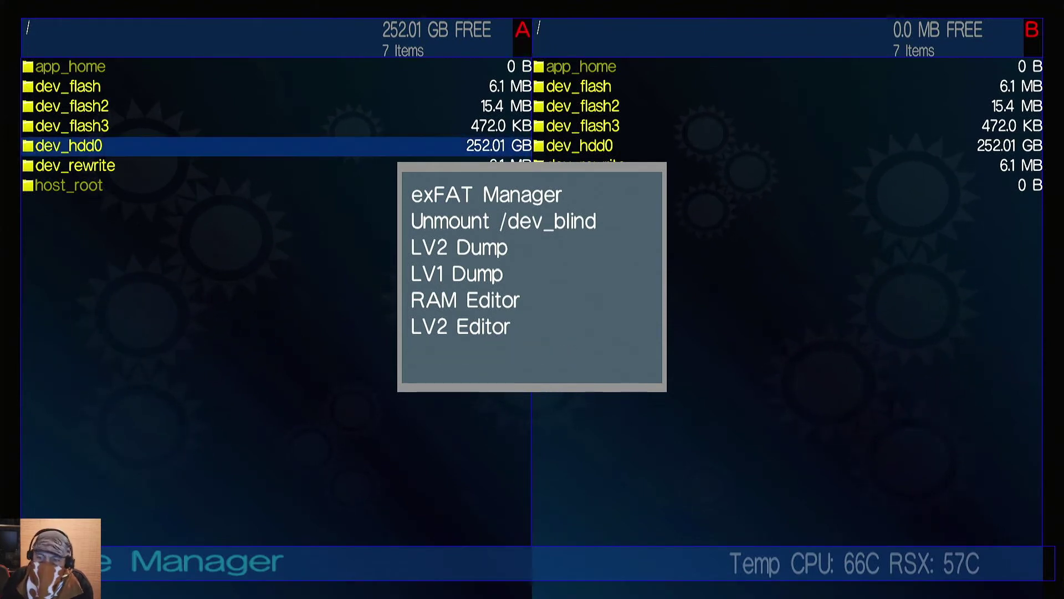
{"action": "key", "text": "Return"}
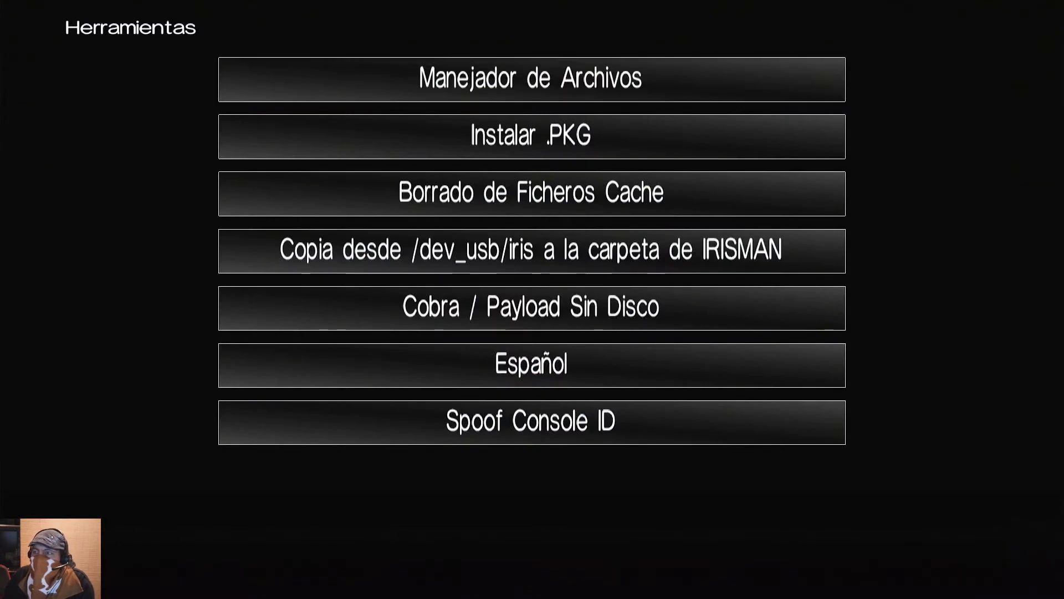
{"action": "key", "text": "Escape"}
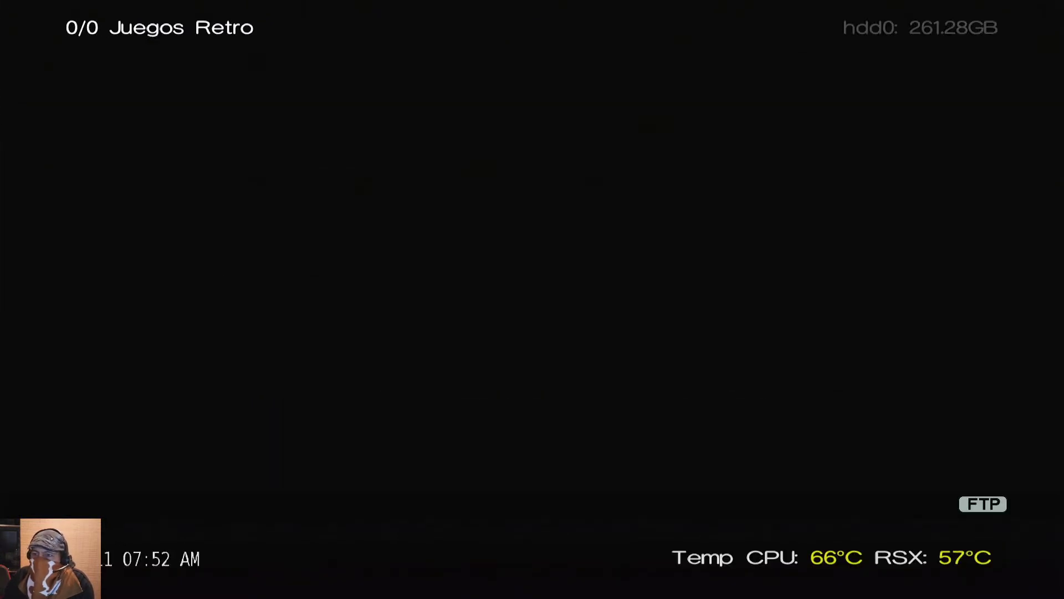
Step: Switch the game list (Lista de Juegos) to Todos los Juegos so that all games are scanned
{"action": "key", "text": "Return"}
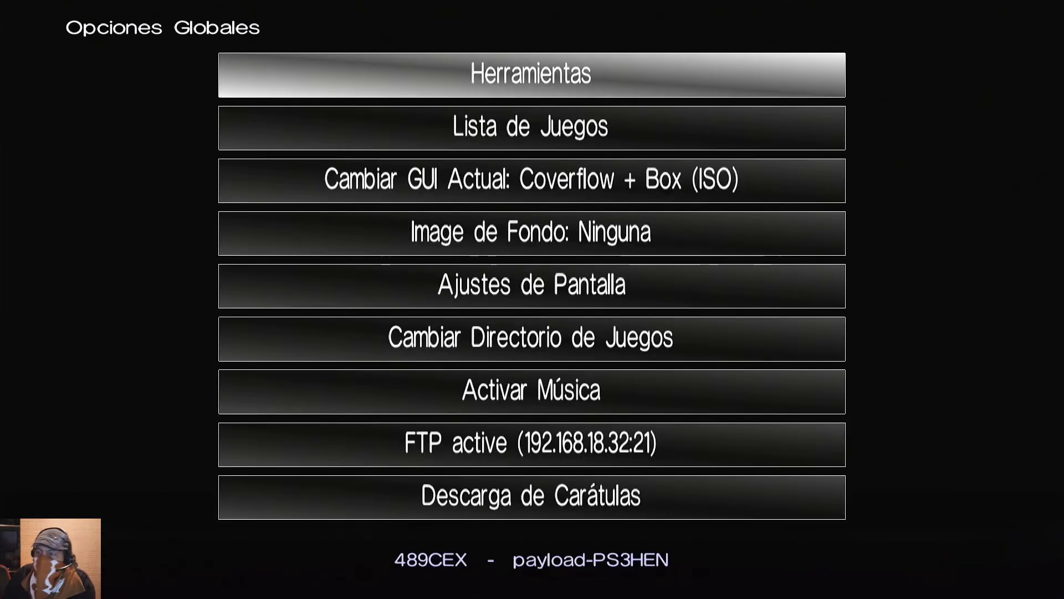
{"action": "key", "text": "Down"}
{"action": "key", "text": "Return"}
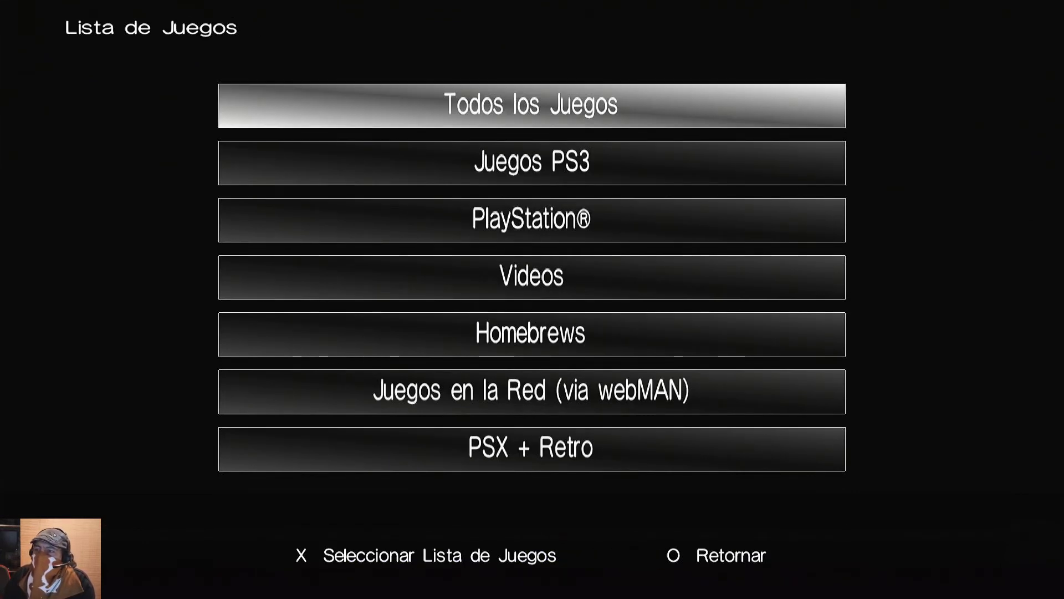
{"action": "key", "text": "Return"}
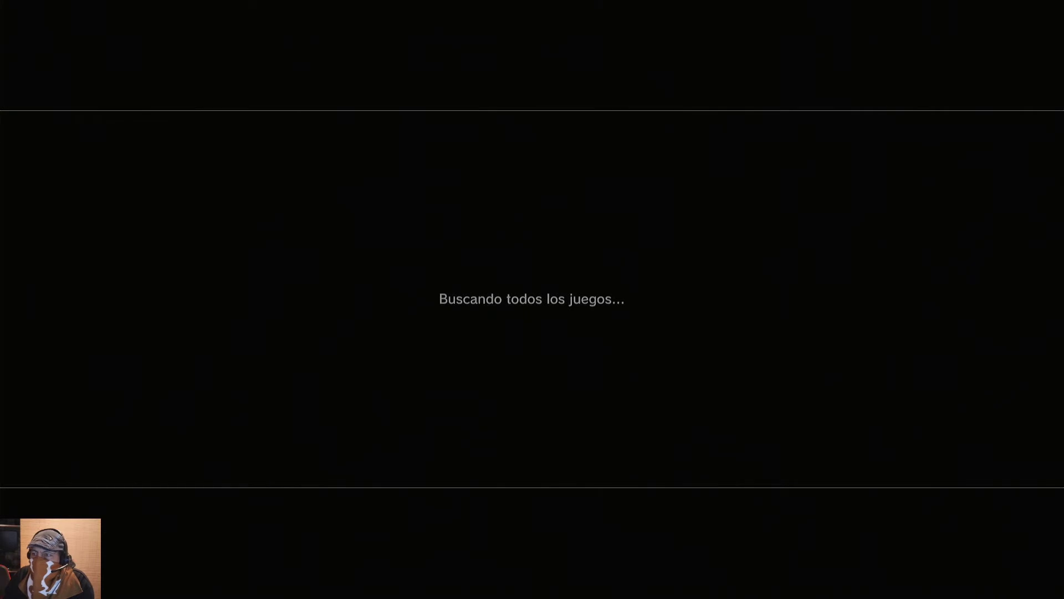